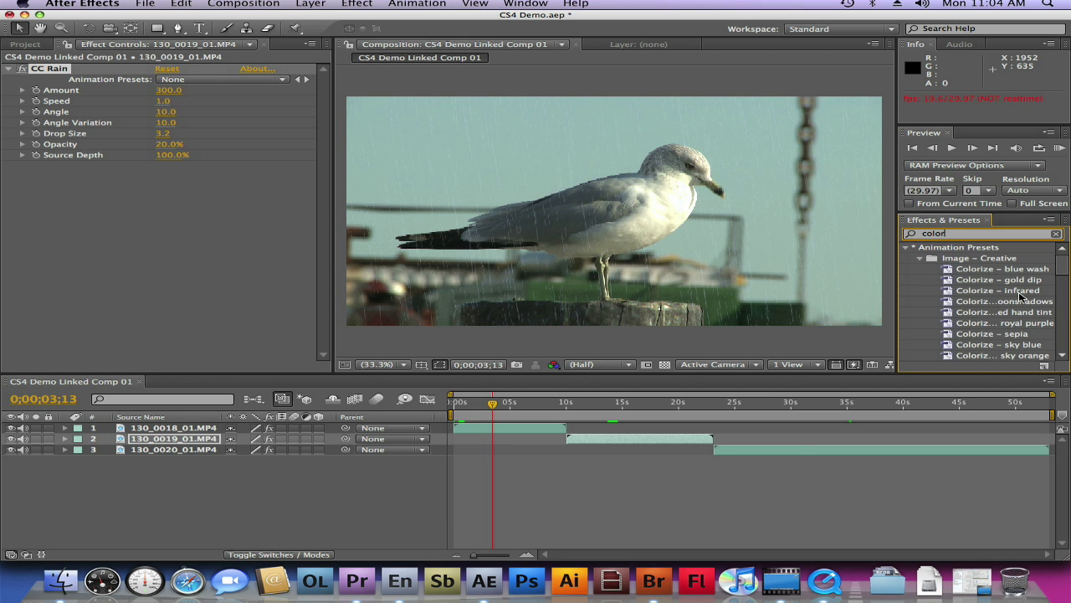
Apply the Colorize red hand tint preset to clip 130_0018_01.MP4 and preview it at 0;00;05;06
left_click(990, 316)
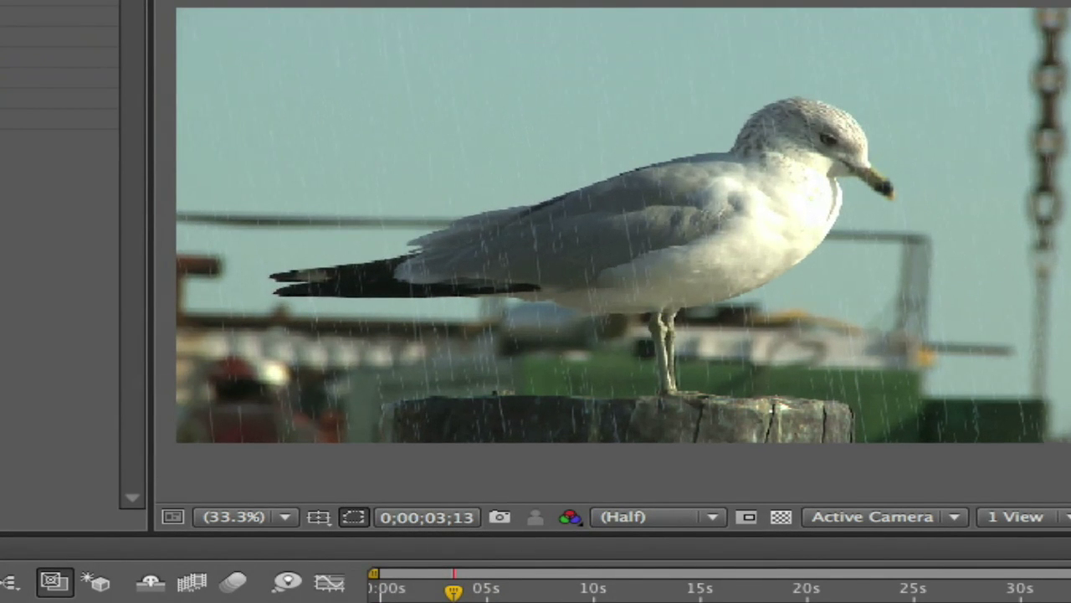
left_click_drag(1057, 353, 826, 313)
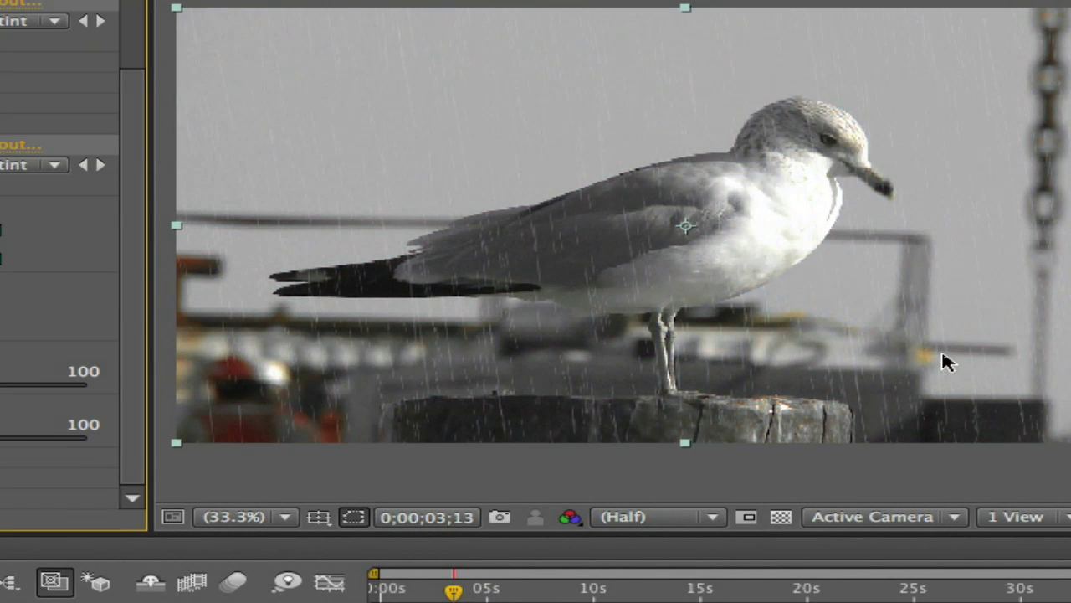
left_click(457, 595)
left_click_drag(458, 595, 492, 593)
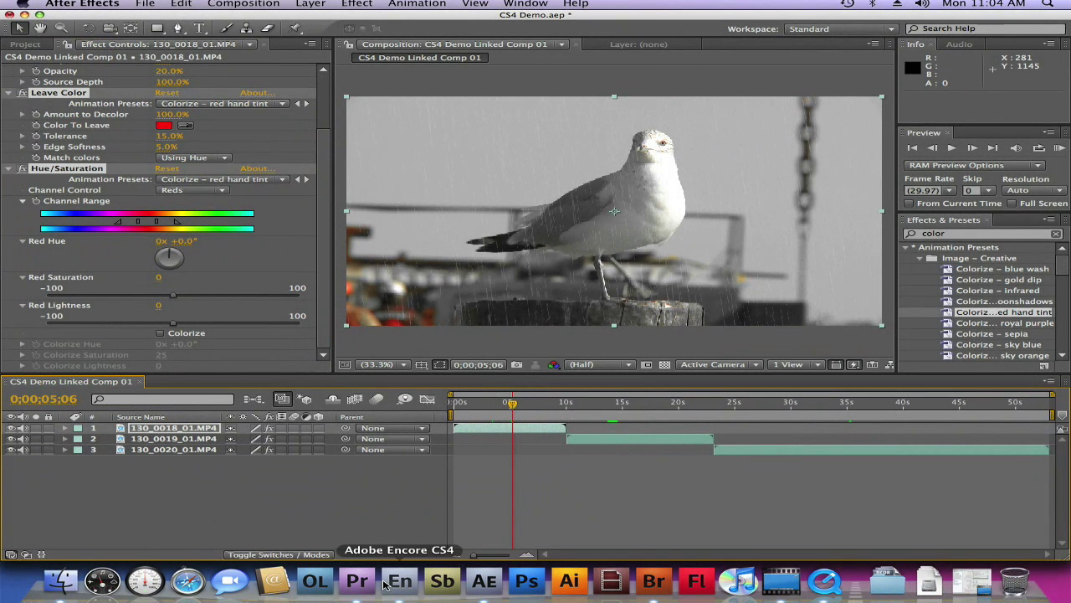
Switch to Adobe Encore and preview the CS4 Demo timeline at its start and around chapter marker 2
left_click(392, 583)
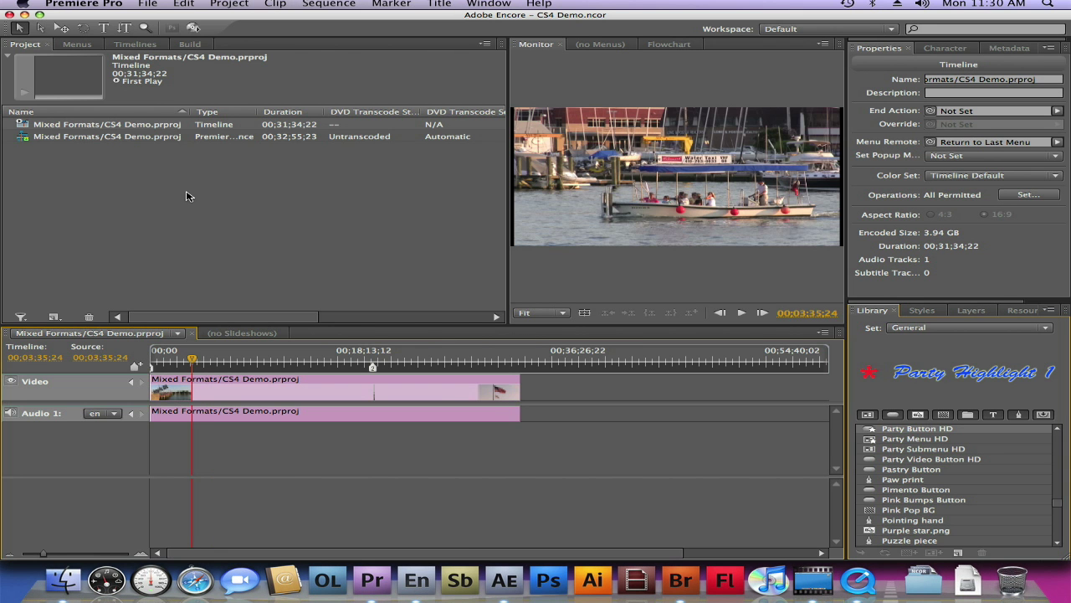
left_click(153, 357)
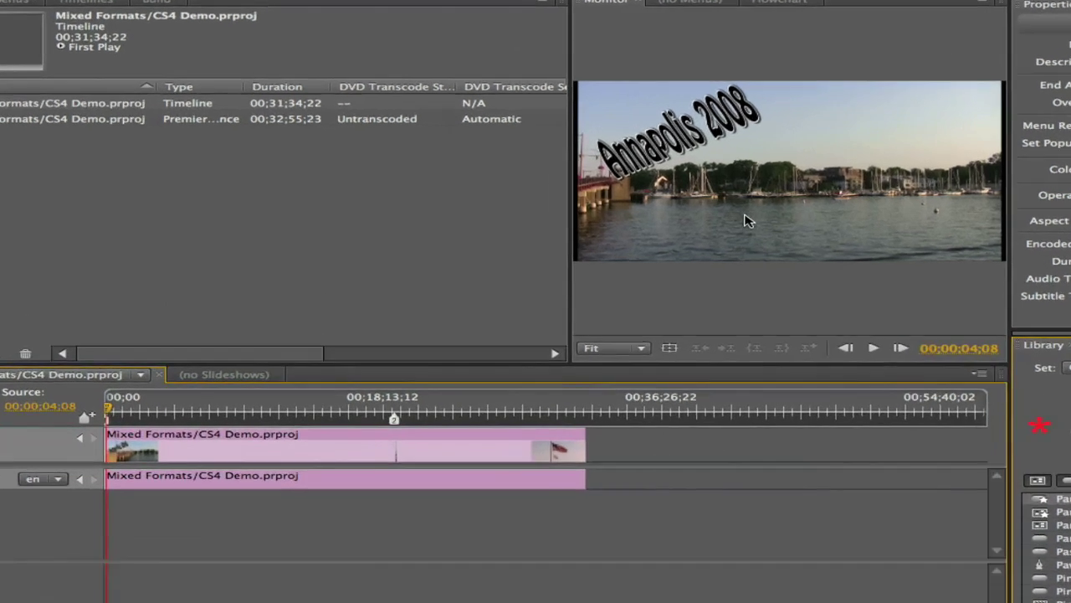
key("space")
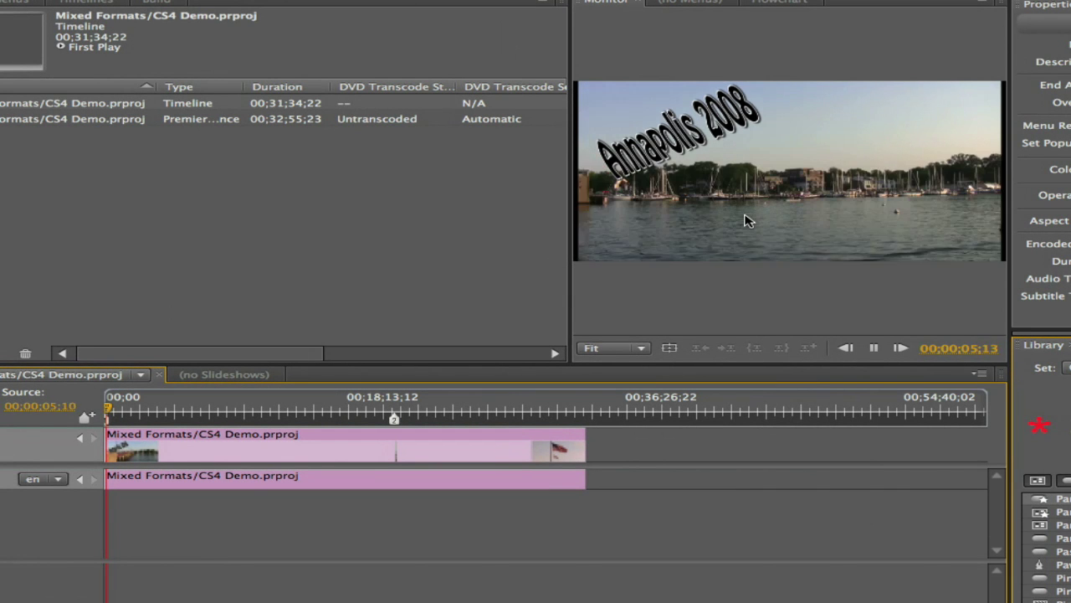
key("space")
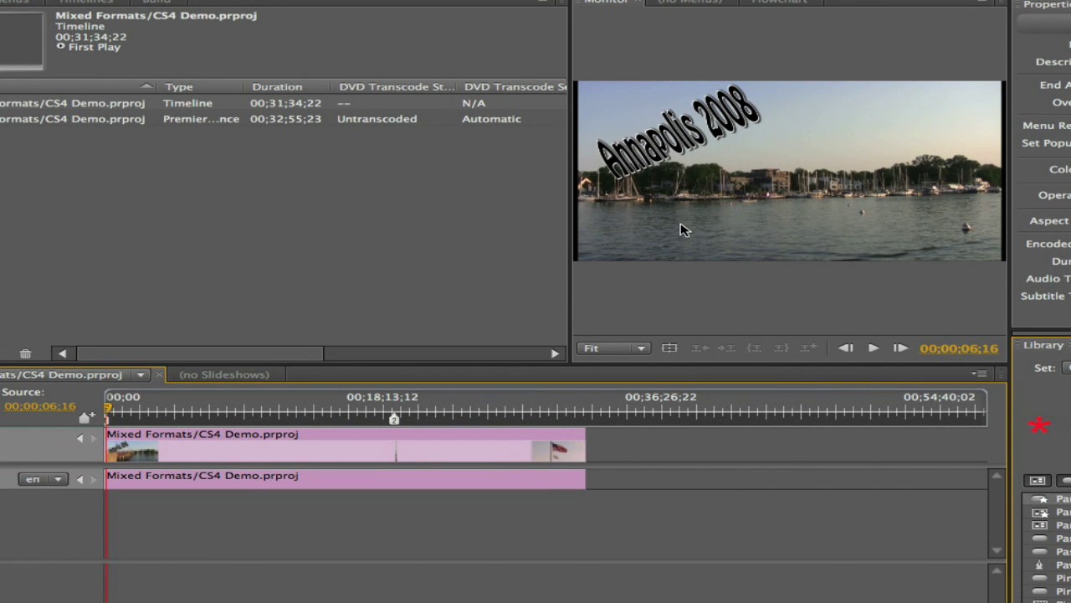
left_click(396, 410)
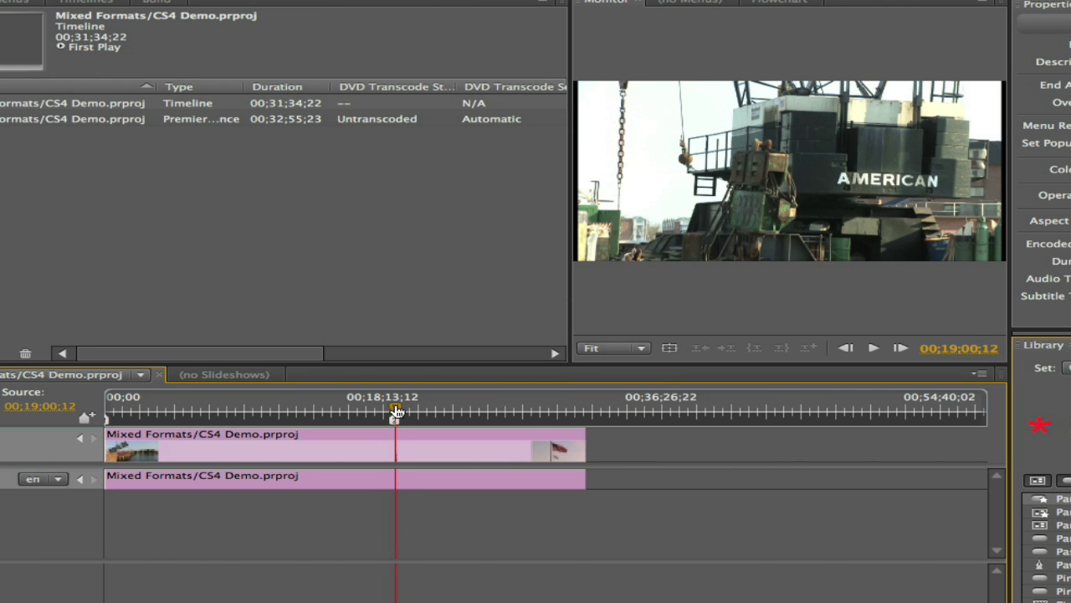
left_click_drag(396, 410, 399, 410)
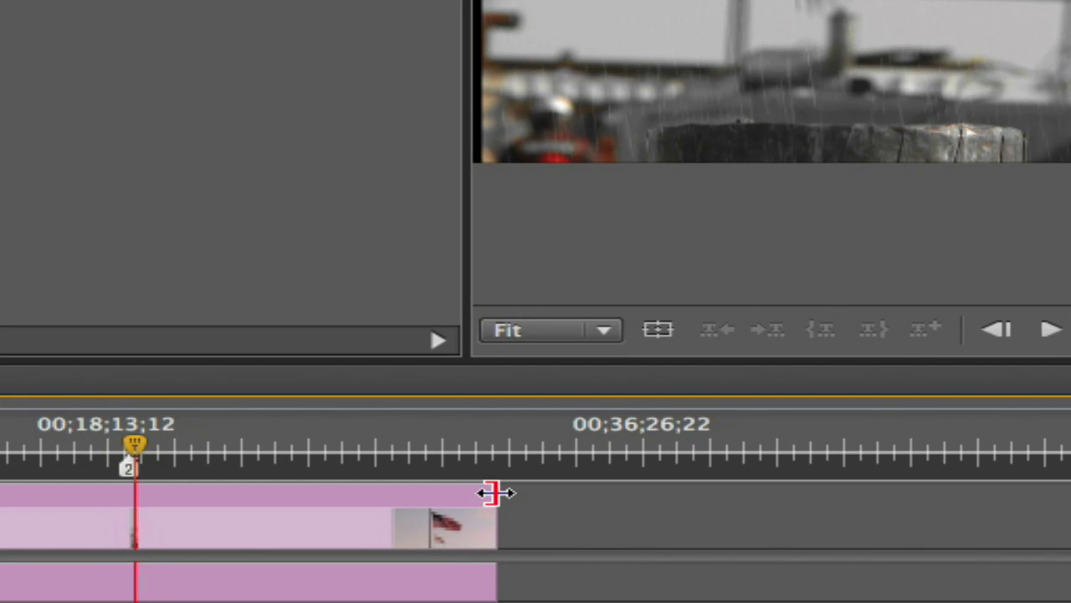
Extend the end of the timeline's video clip to the full 00;32;55;23 and check frames near its end and middle
left_click_drag(497, 493, 580, 501)
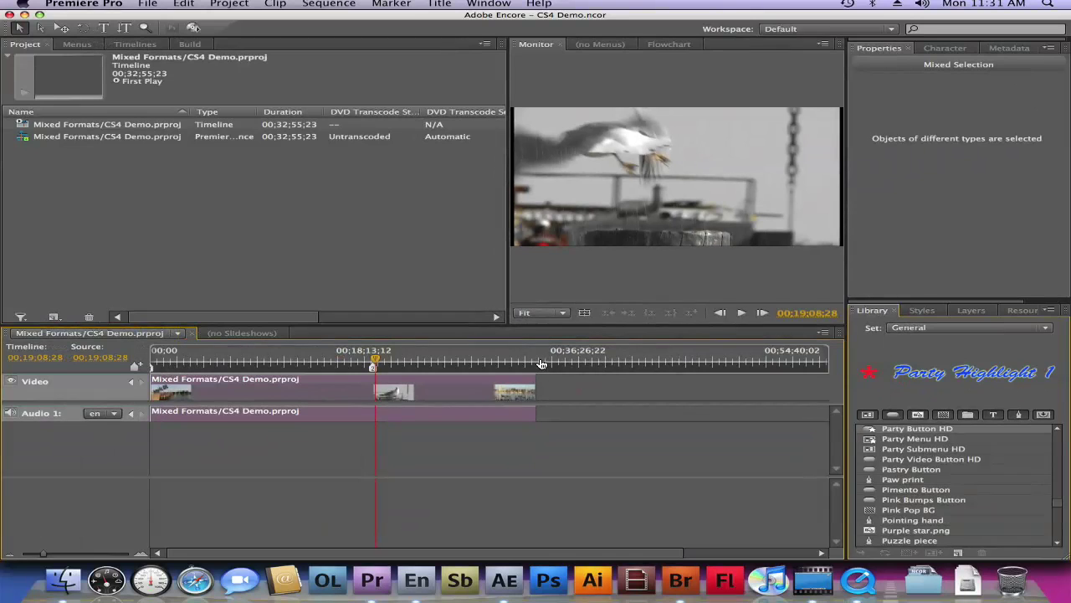
left_click(532, 363)
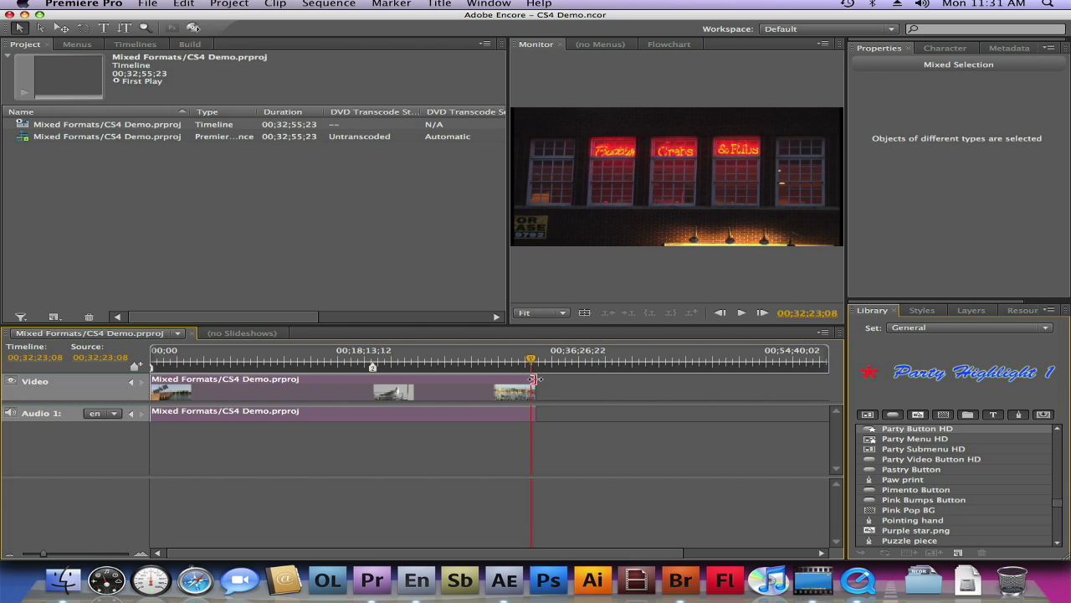
left_click(340, 362)
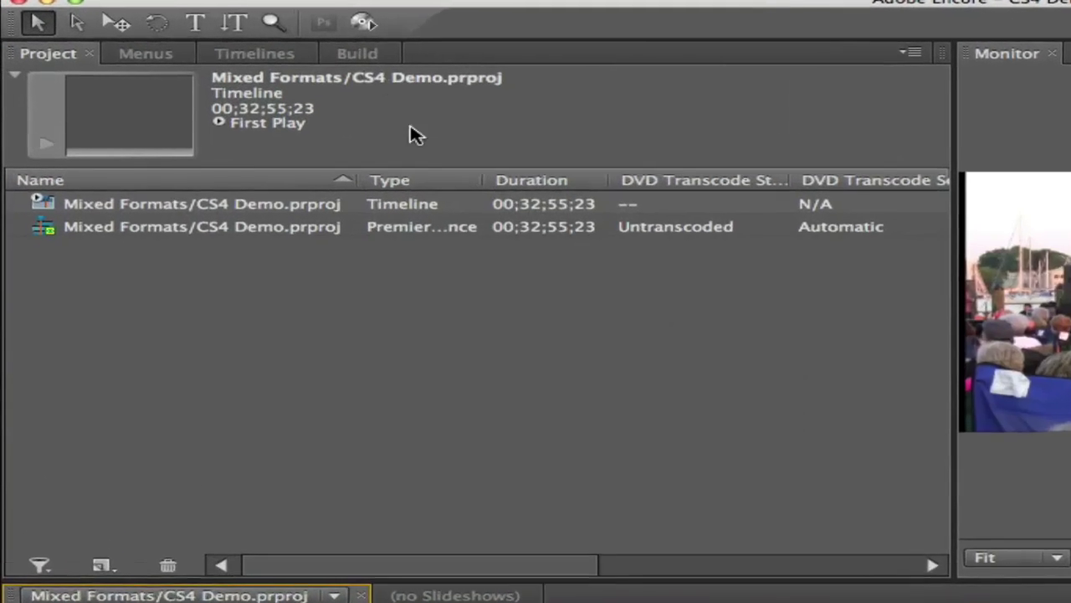
Open the build settings and change the project's output format to Flash
left_click(357, 54)
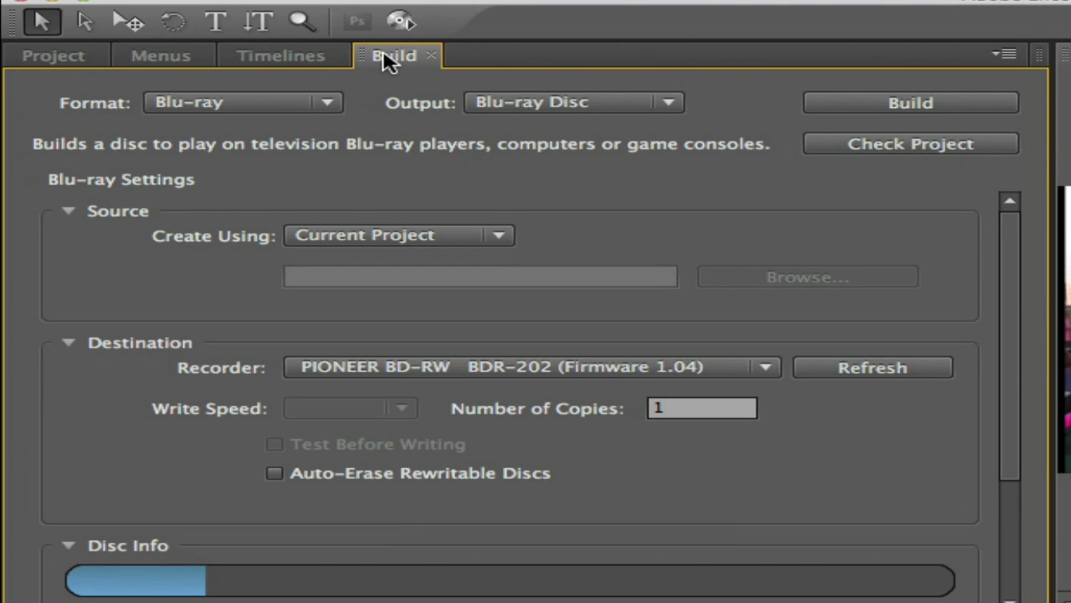
left_click(330, 103)
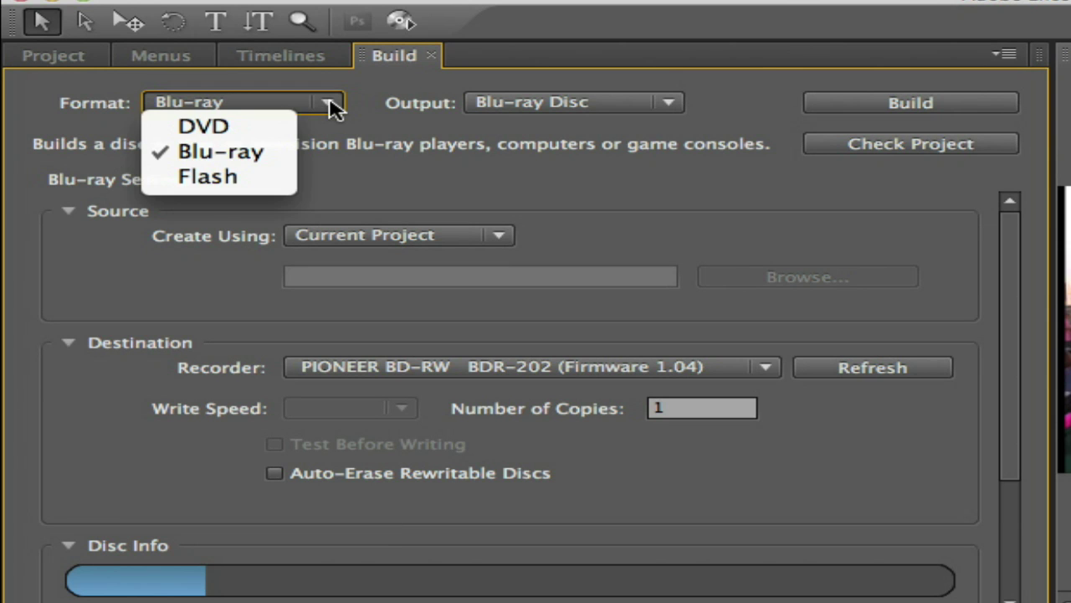
left_click(375, 181)
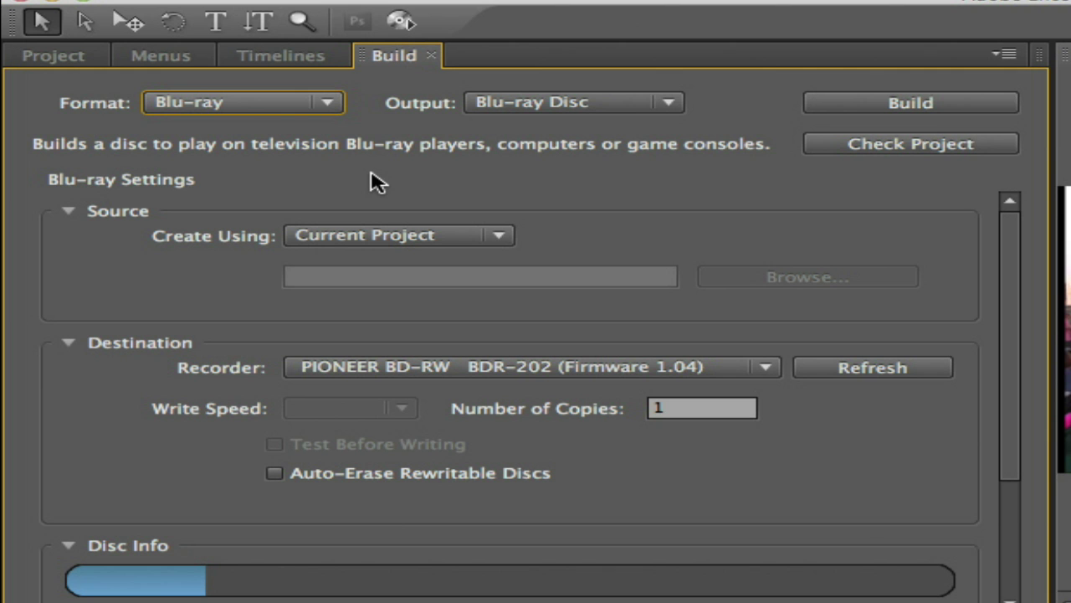
left_click(328, 103)
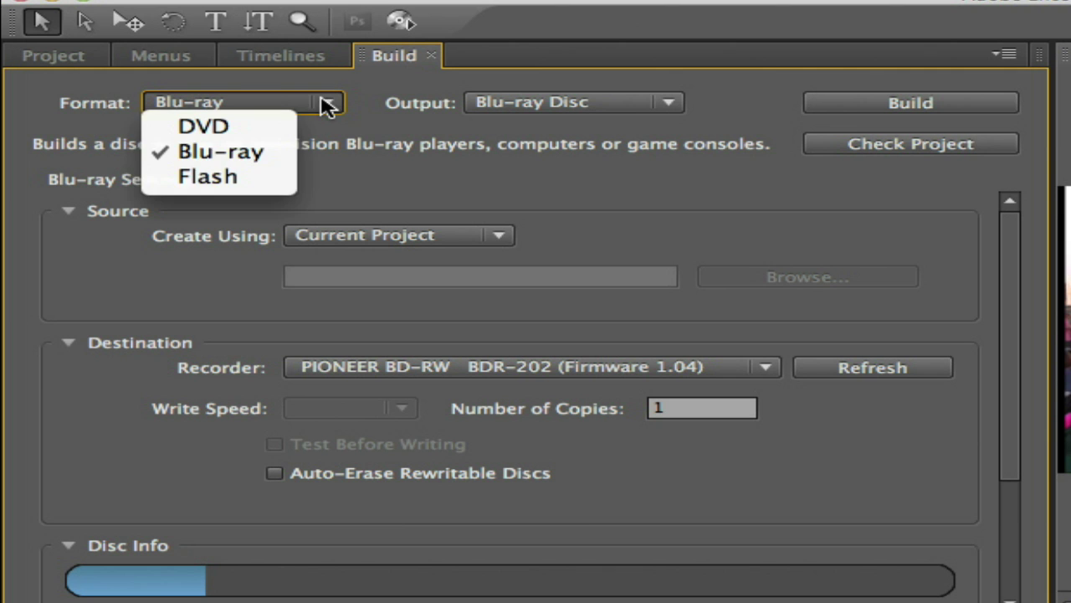
left_click(275, 181)
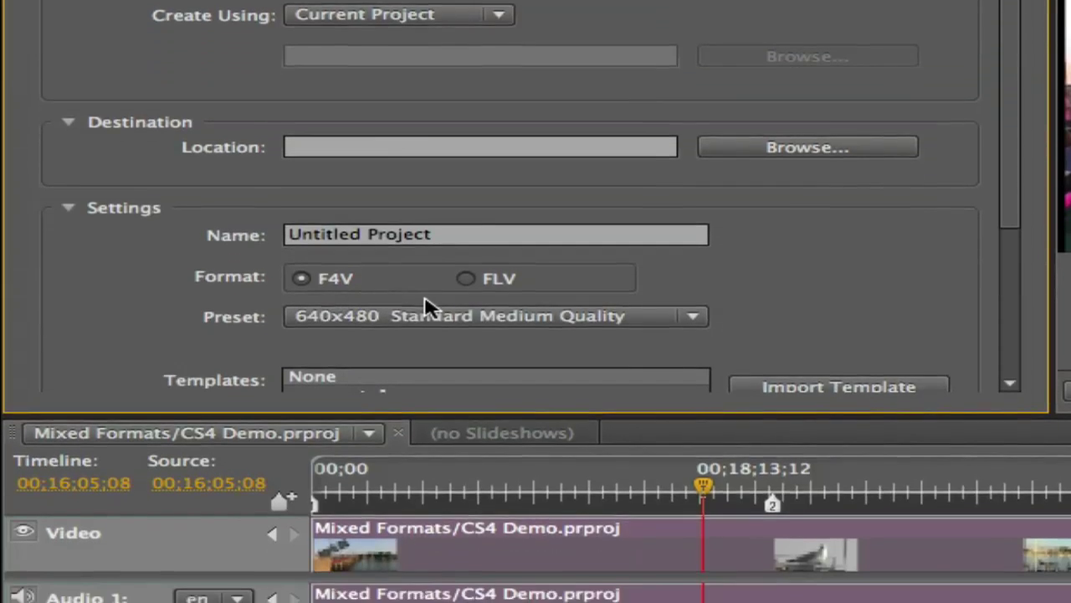
Examine the Flash size and quality presets, templates and delivery options
left_click(427, 316)
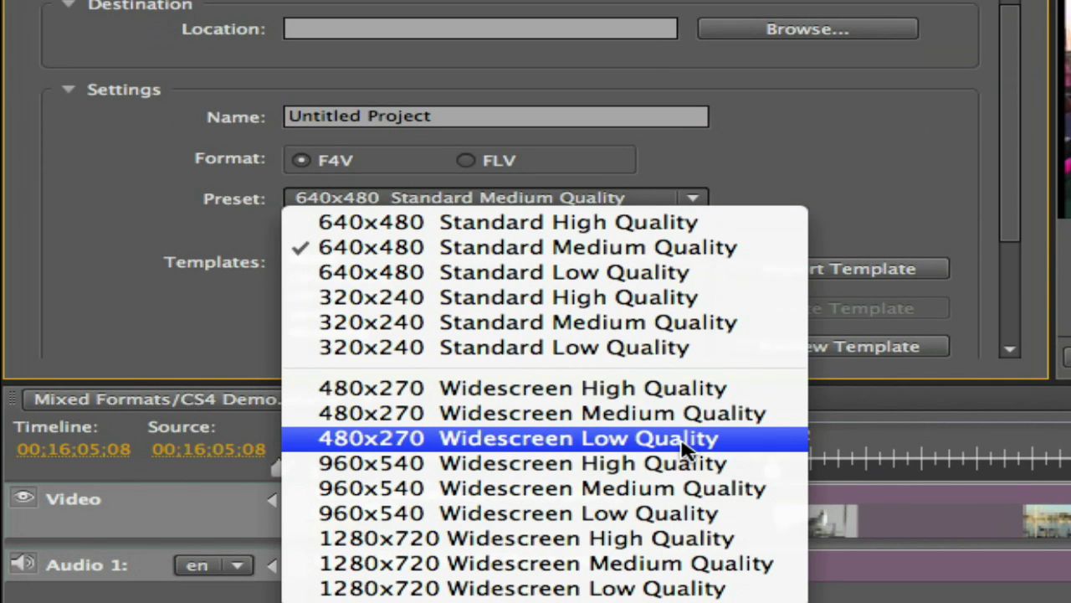
left_click(850, 159)
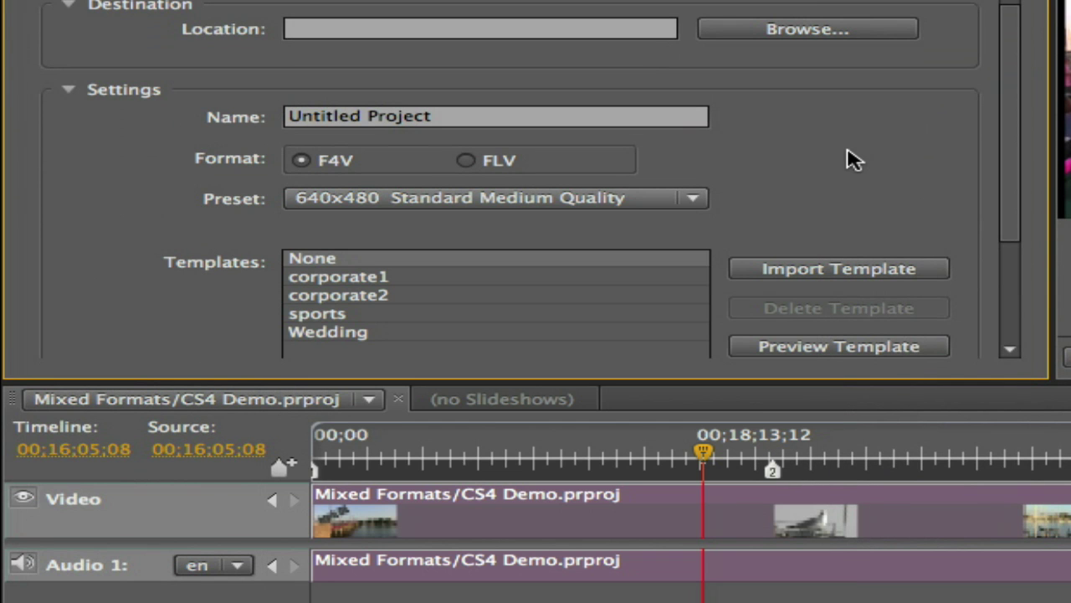
scroll(980, 189, "down", 3)
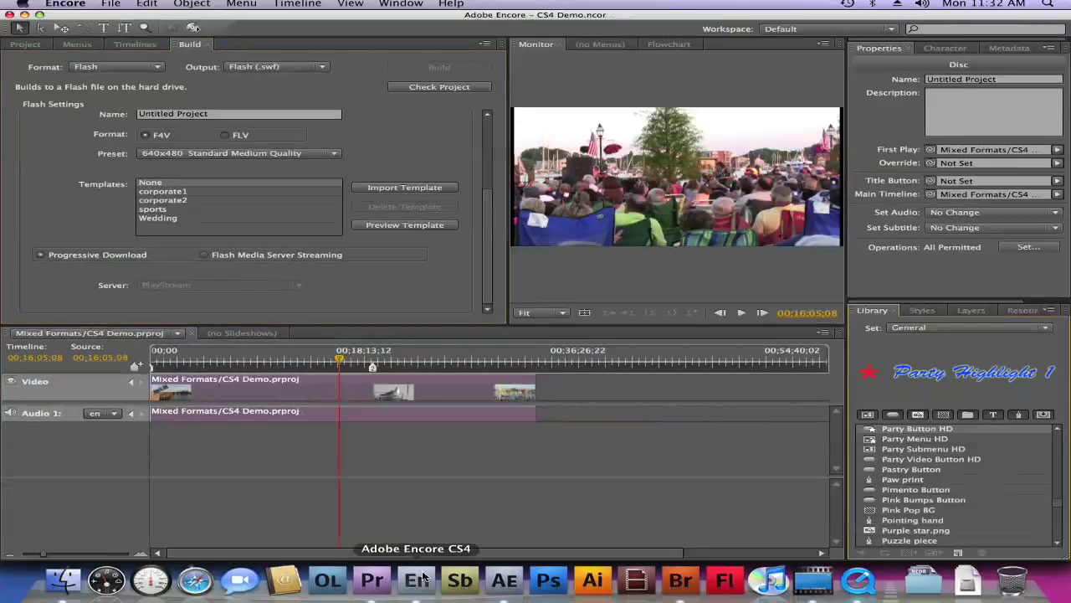
Switch to Premiere Pro and open the media export settings for the Mixed Formats sequence with the detailed settings expanded
left_click(373, 579)
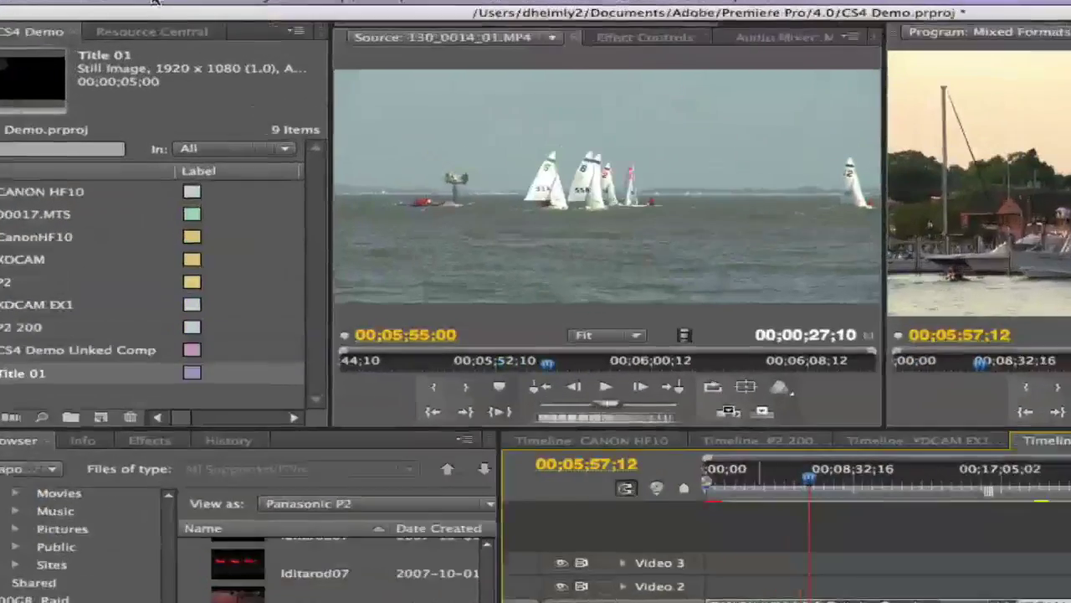
left_click(147, 4)
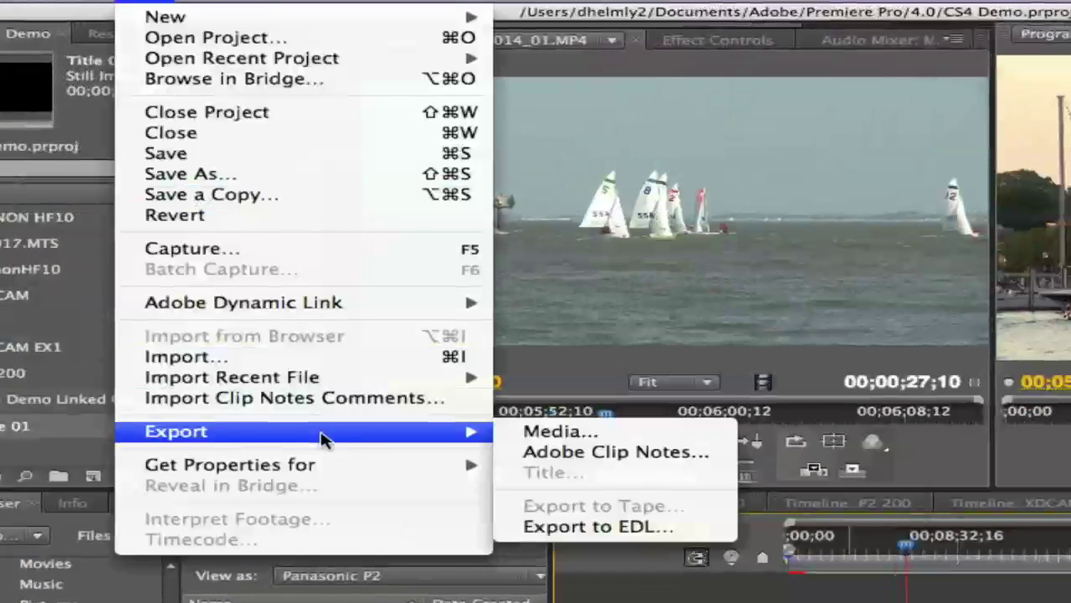
left_click(527, 437)
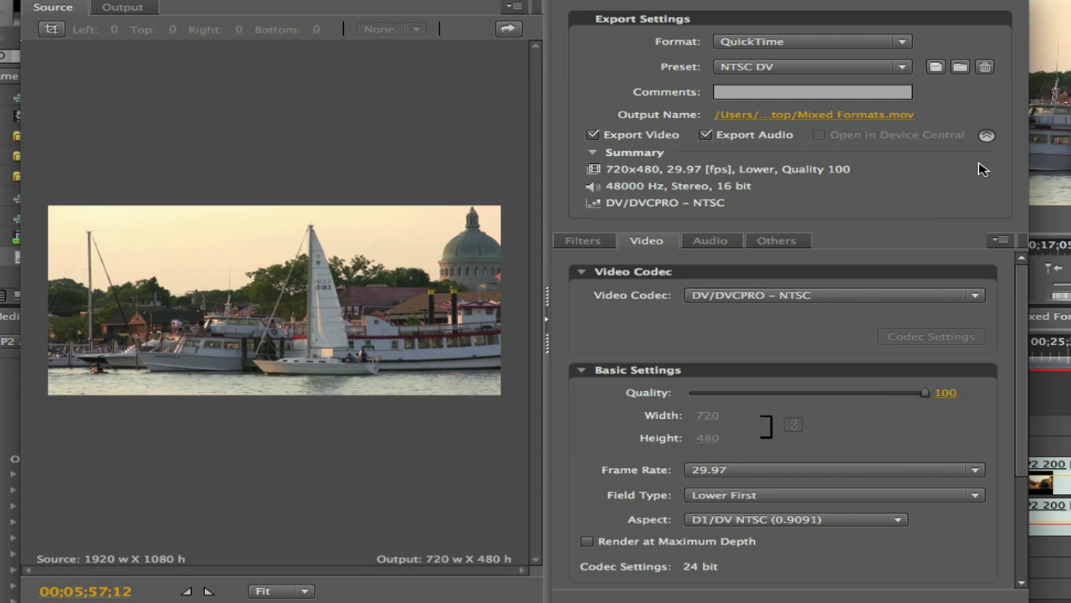
left_click(989, 136)
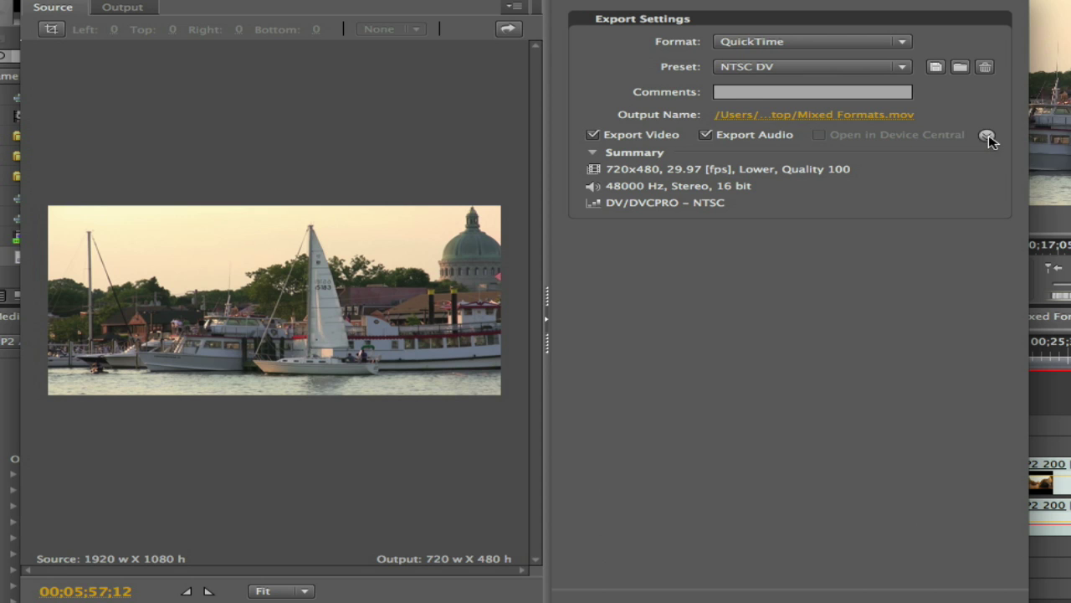
left_click(988, 136)
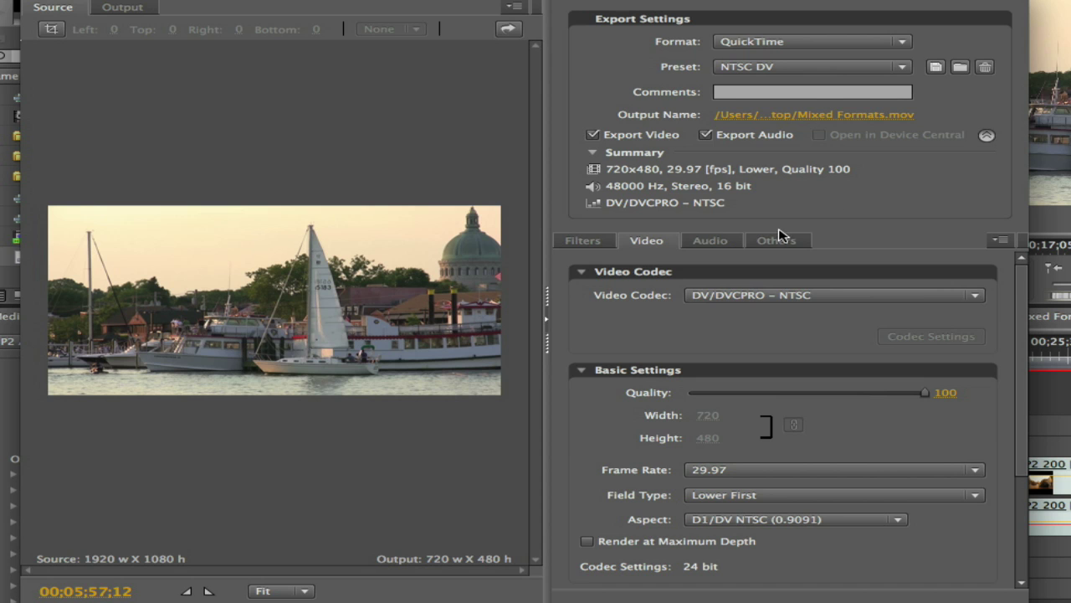
Set the QuickTime export's video codec to Apple ProRes 422 (HQ), then enter a width of 1920 and a height of 1080
left_click(756, 298)
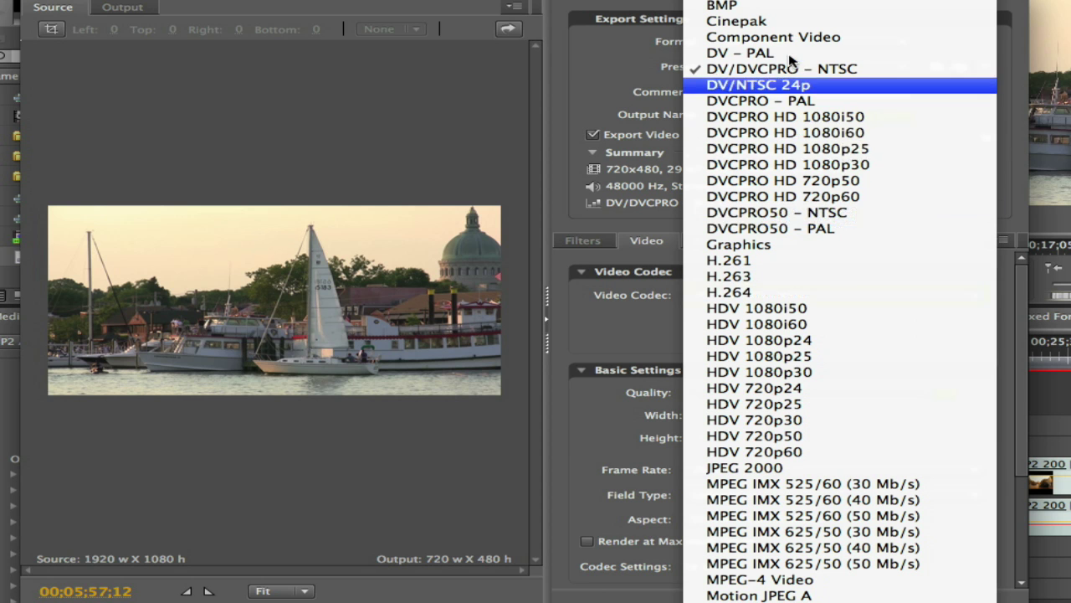
left_click(792, 3)
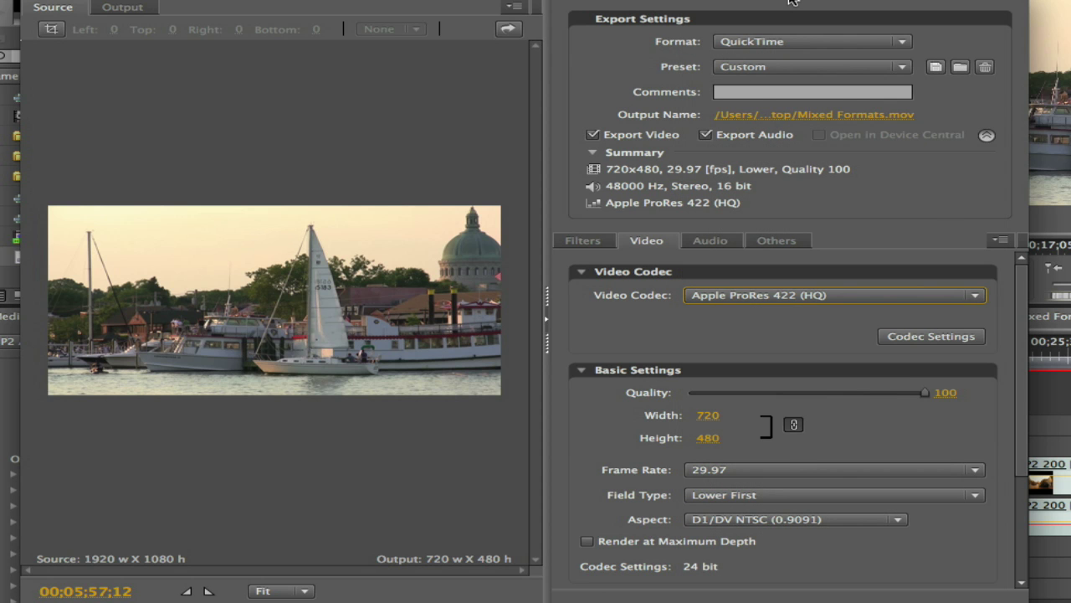
left_click(710, 416)
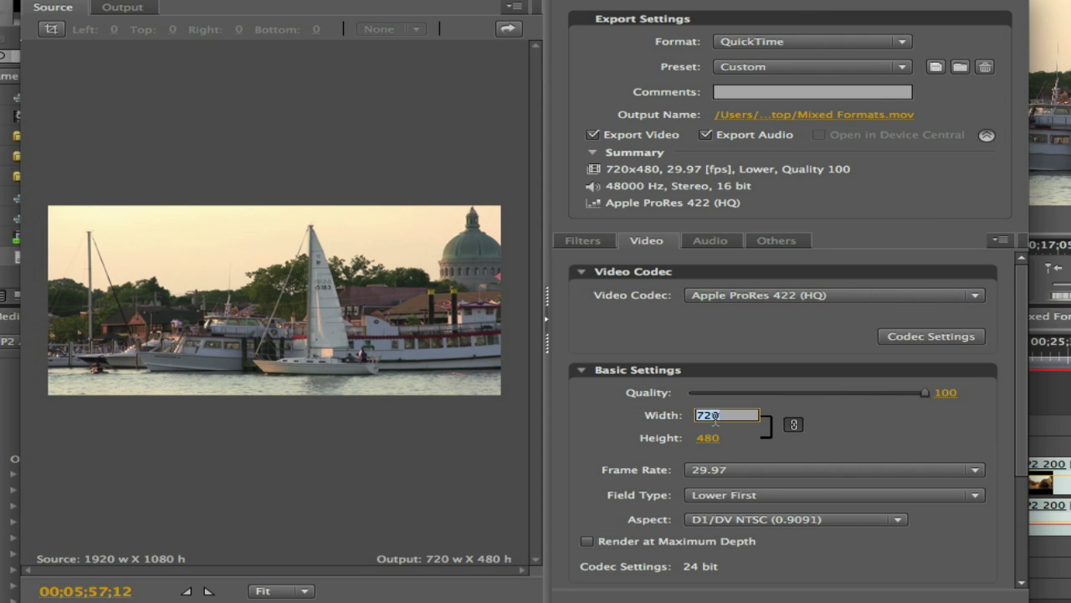
type("1920")
key("Return")
left_click(707, 439)
type("1080")
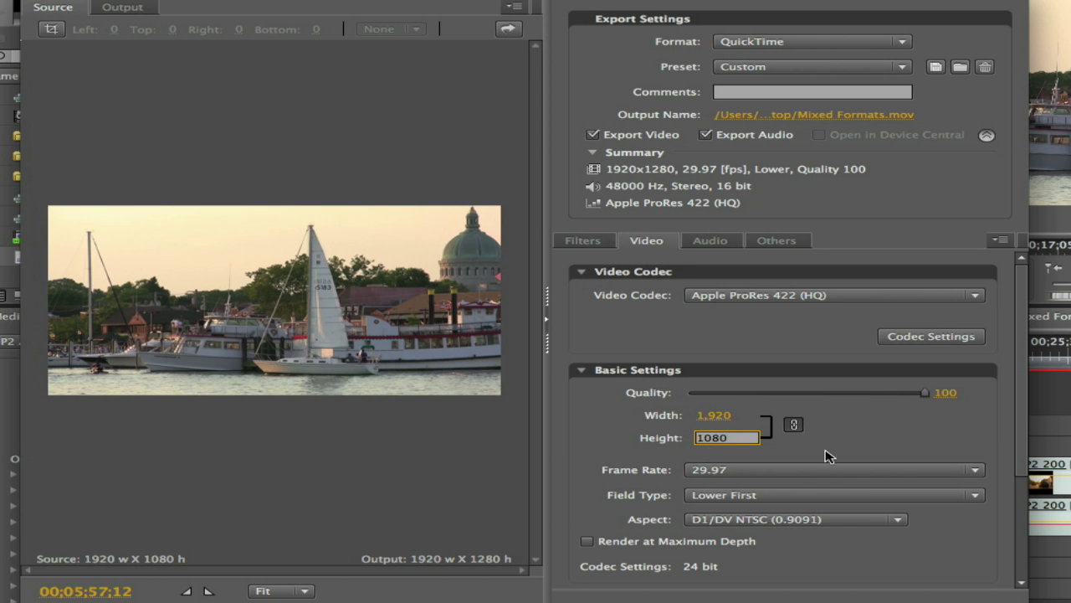
key("Return")
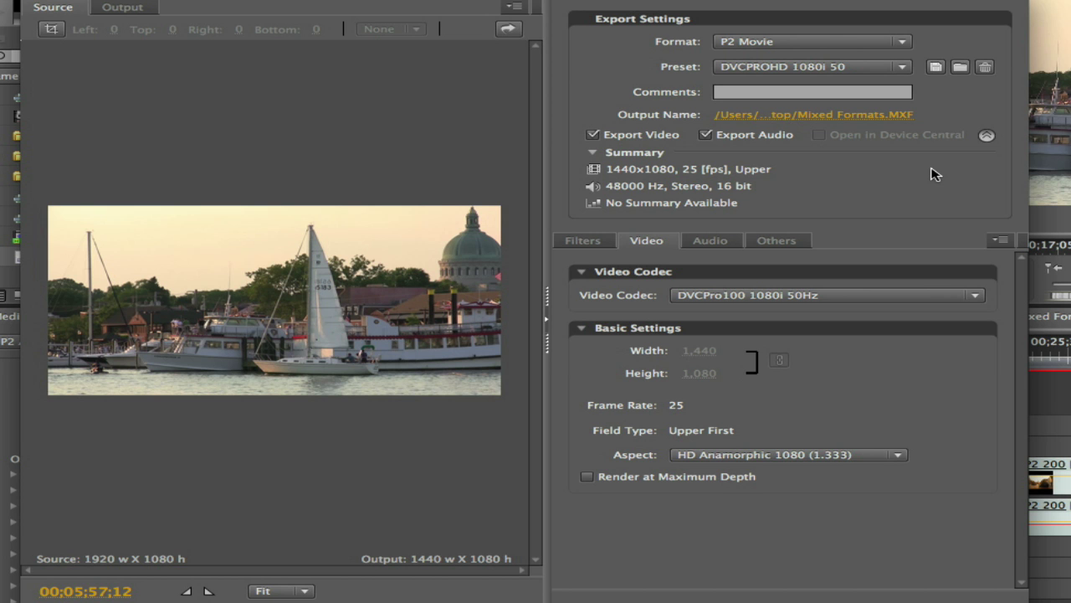
Set the P2 Movie export's video codec to DVCPro100 1080i 60Hz and send the job to the encoding queue
left_click(866, 301)
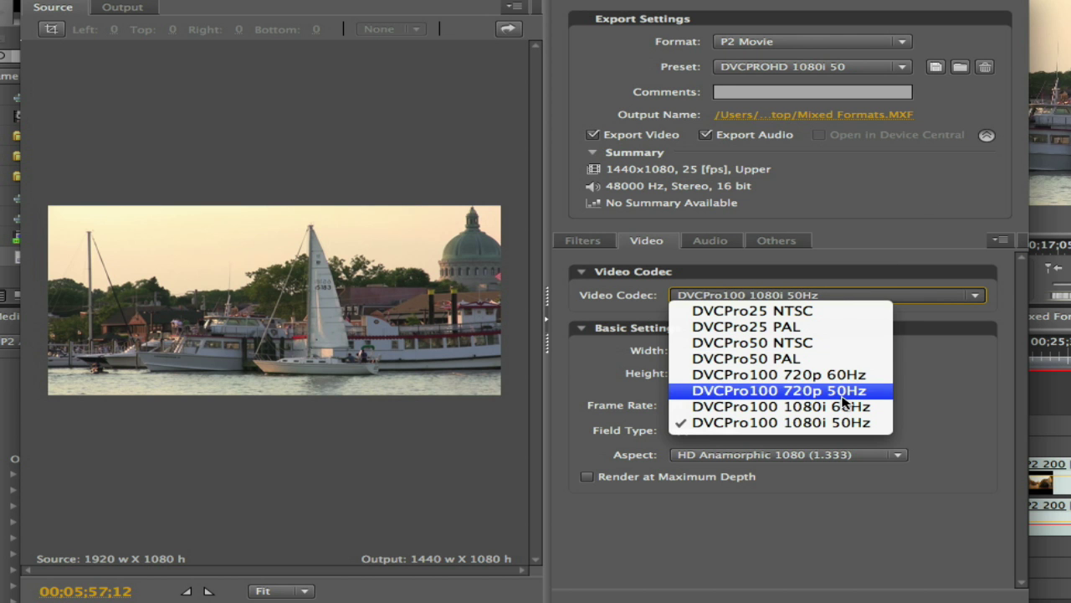
left_click(871, 406)
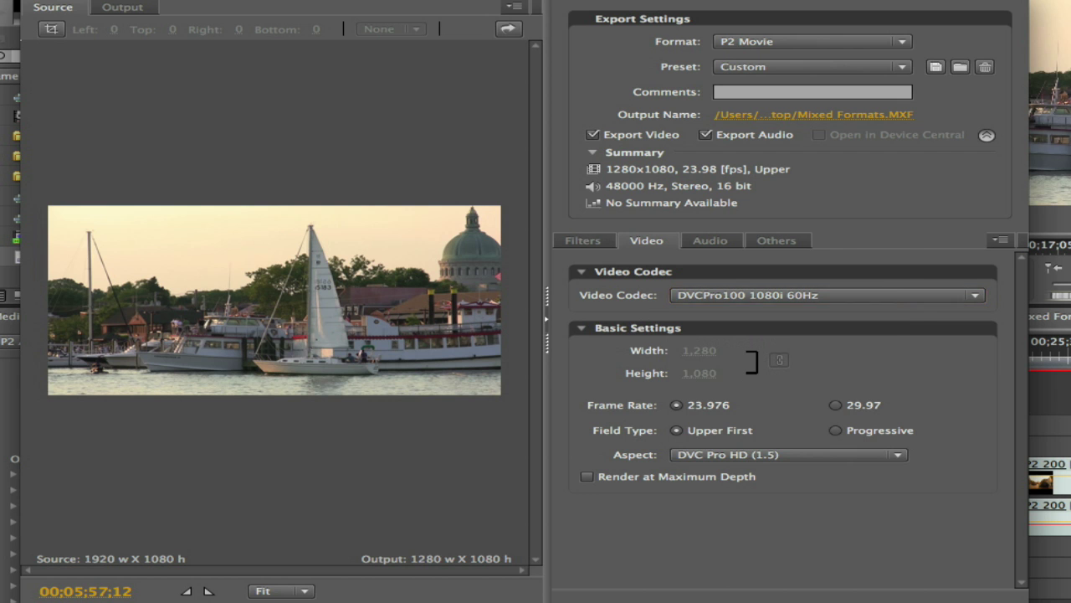
key("Return")
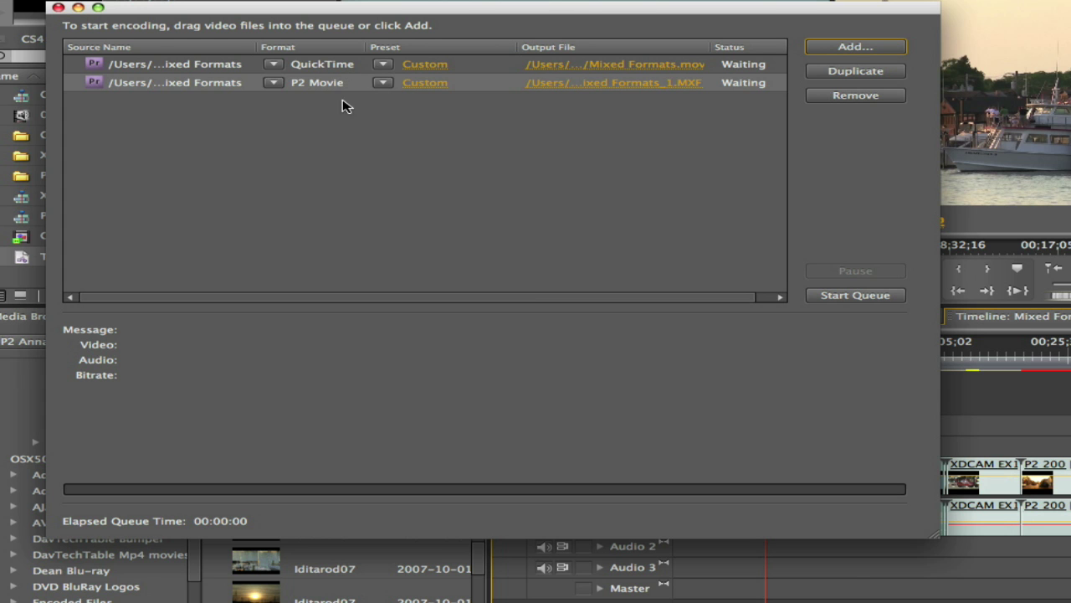
Start encoding the queued QuickTime and P2 Movie exports and return to the Premiere Pro project
left_click(844, 294)
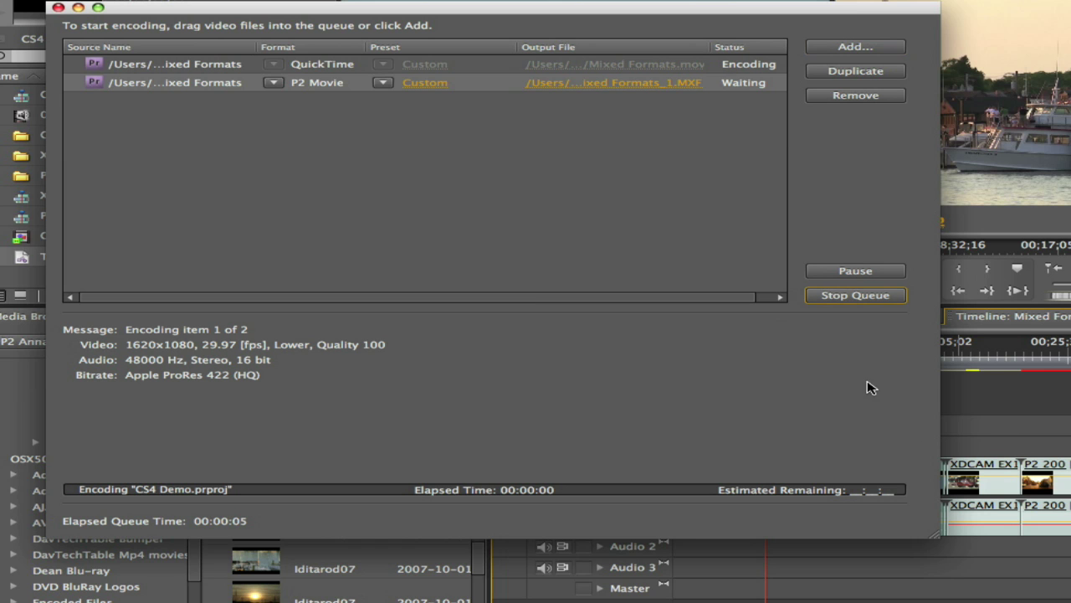
left_click(1005, 404)
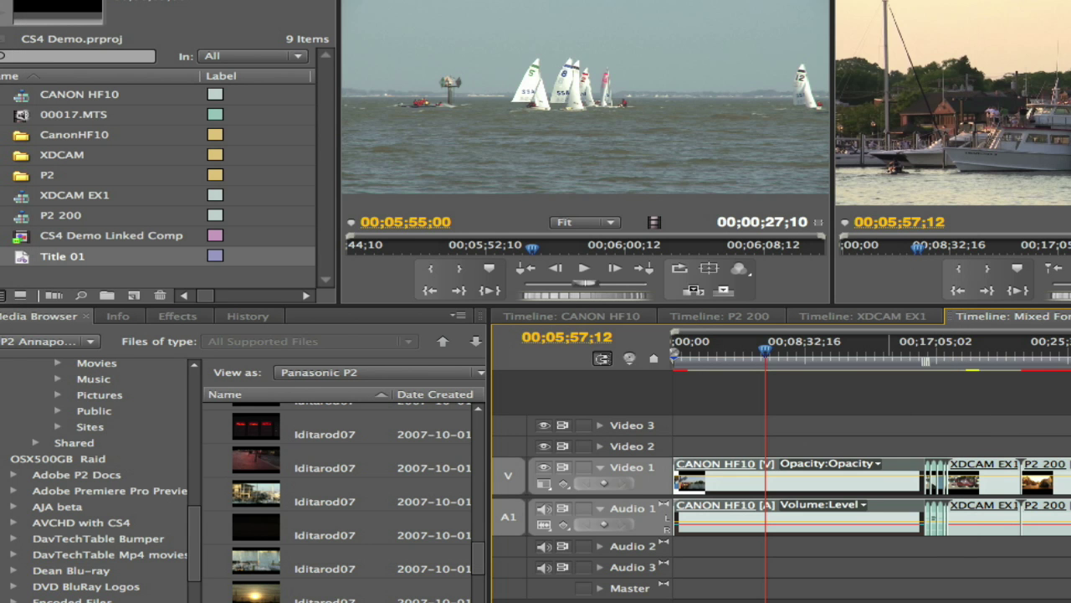
Start a new sequence with the Mobile & Devices preset "iPod, QVGA, Sub-QCIF" and name it Iphone
left_click(171, 0)
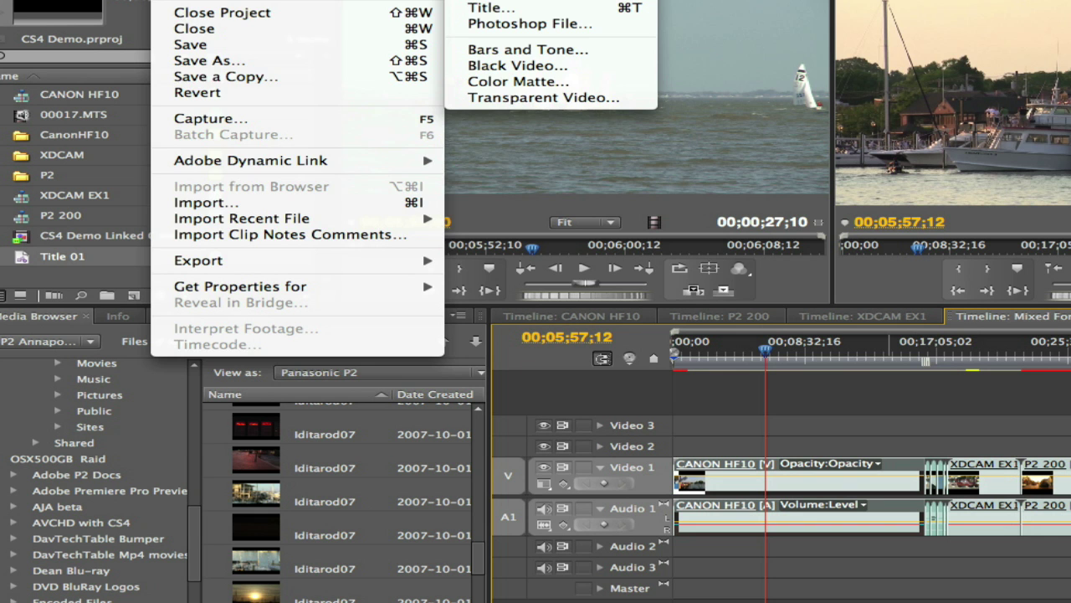
key("Escape")
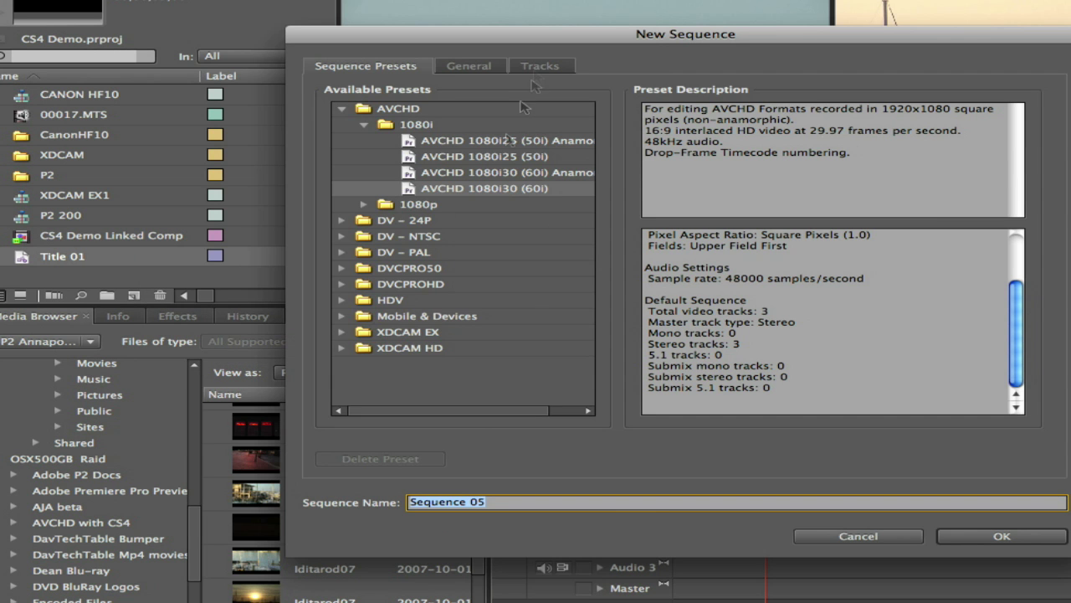
left_click(340, 108)
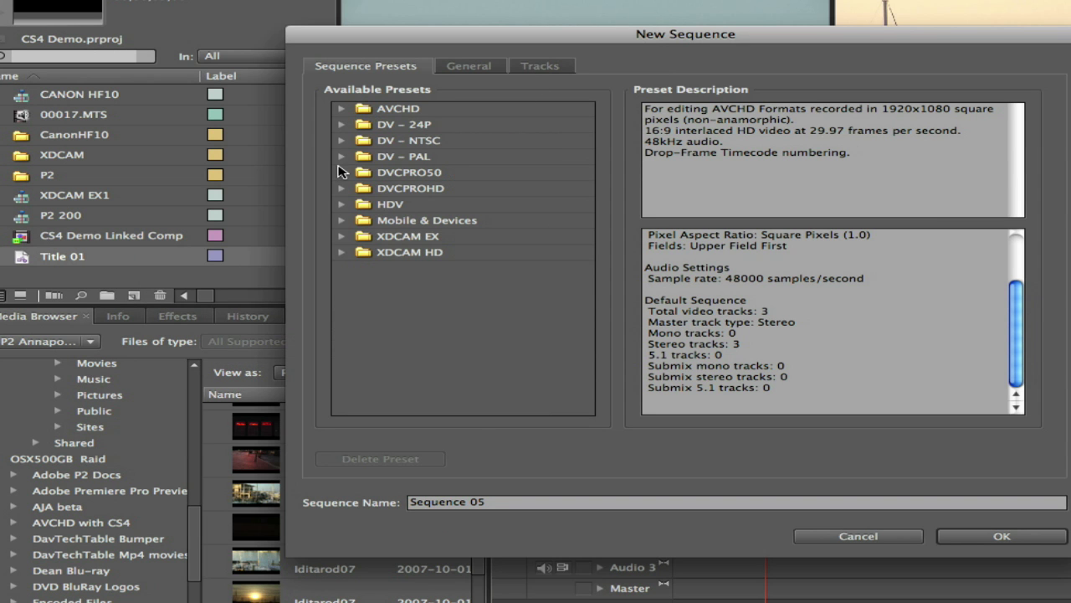
left_click(342, 222)
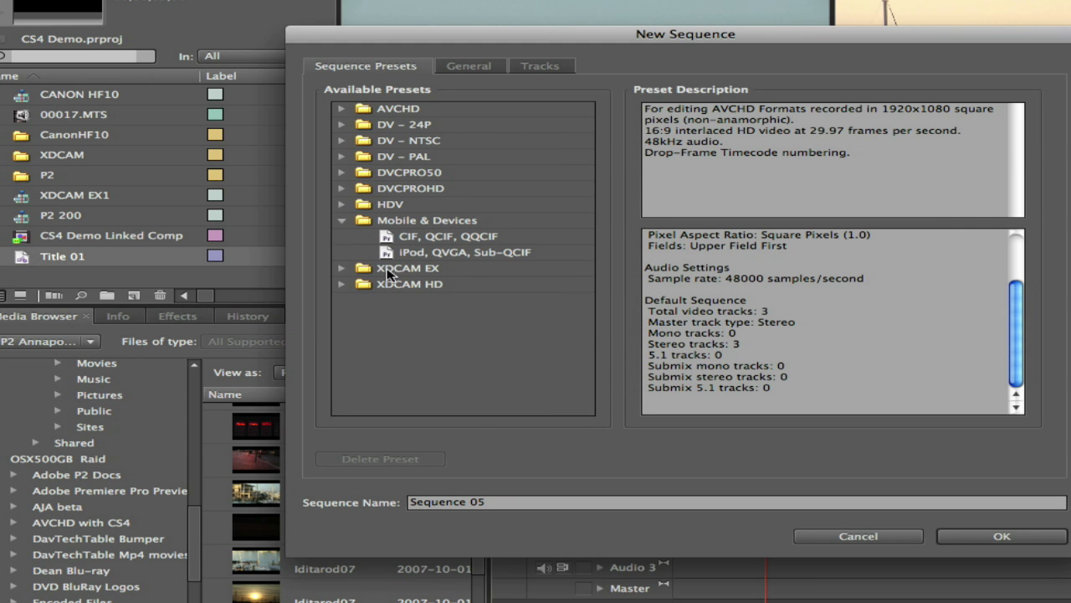
left_click(414, 252)
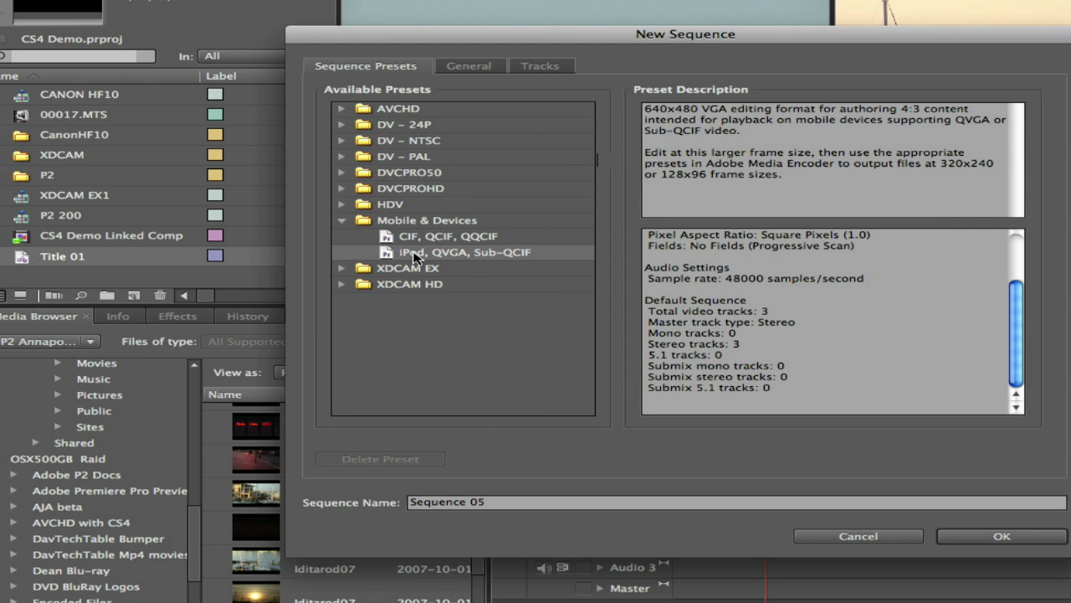
left_click(450, 501)
type("Iphone")
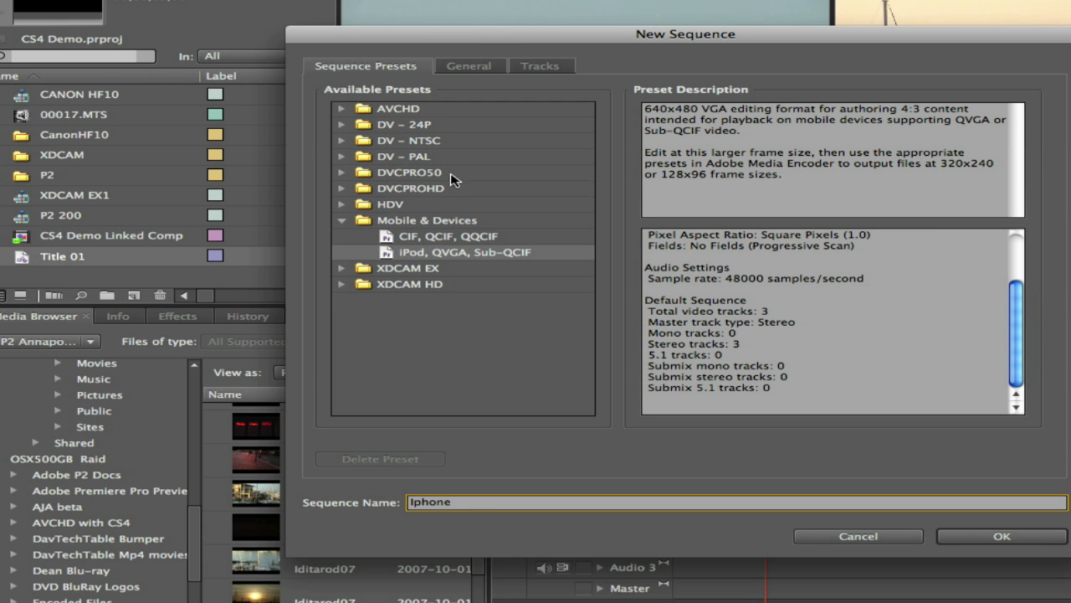
Set the new sequence's timebase to 30.00 frames/second and create the sequence
left_click(478, 65)
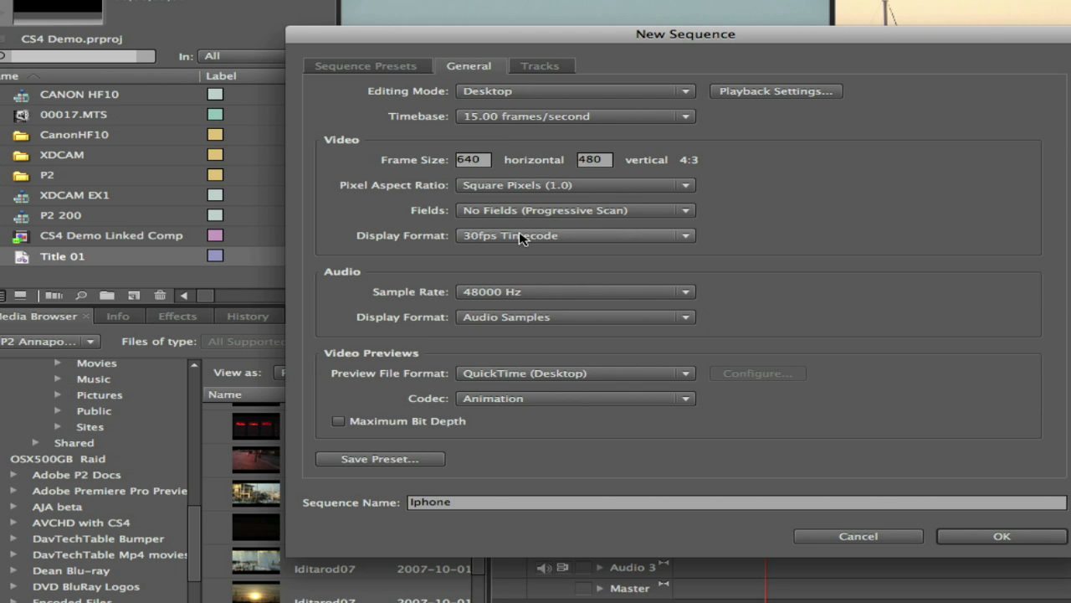
left_click(508, 119)
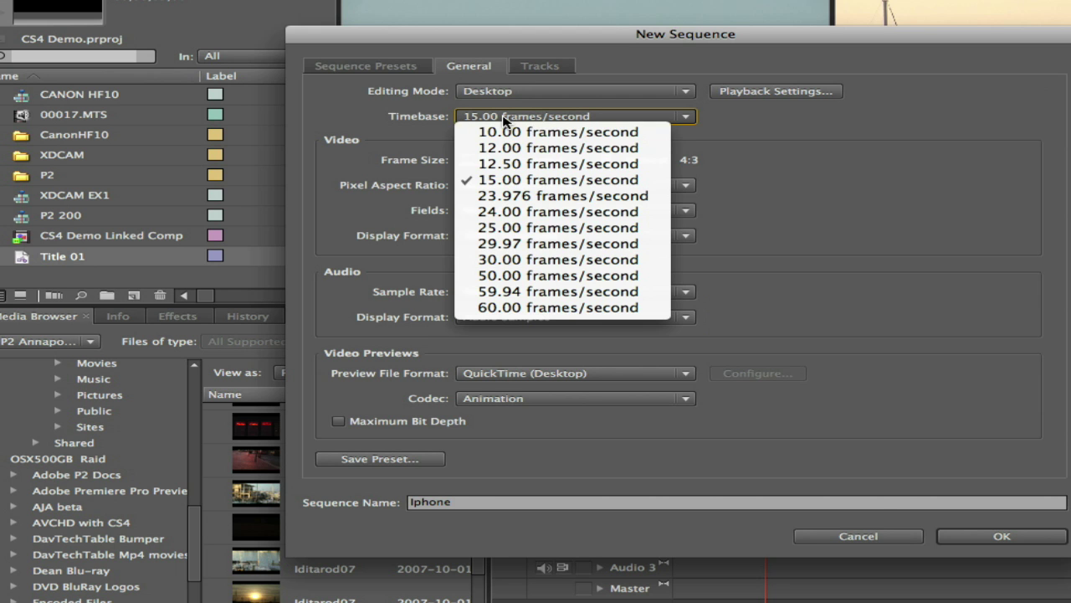
left_click(515, 260)
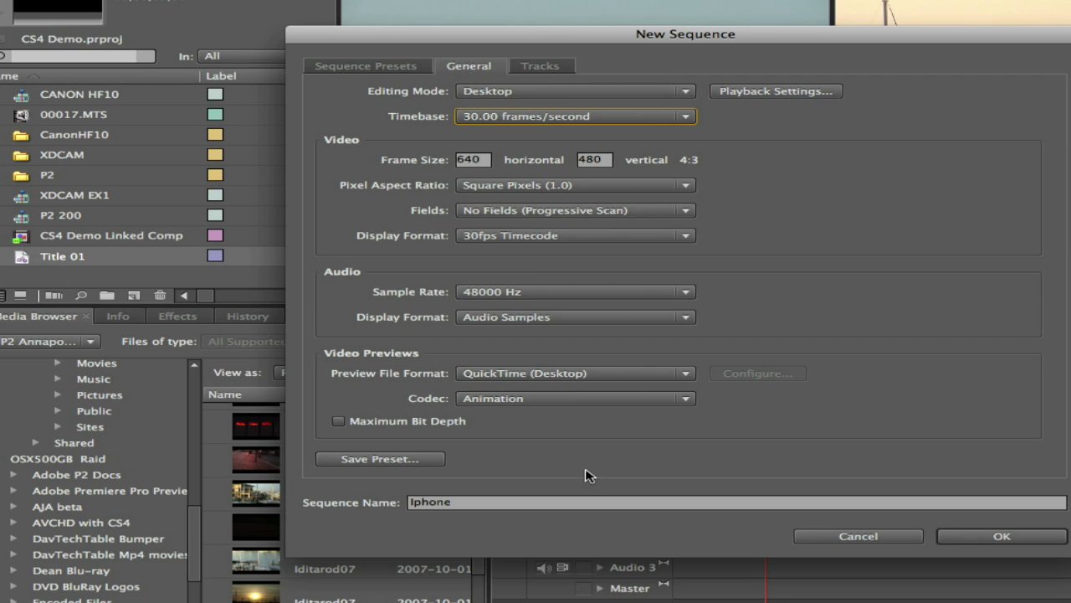
left_click(987, 536)
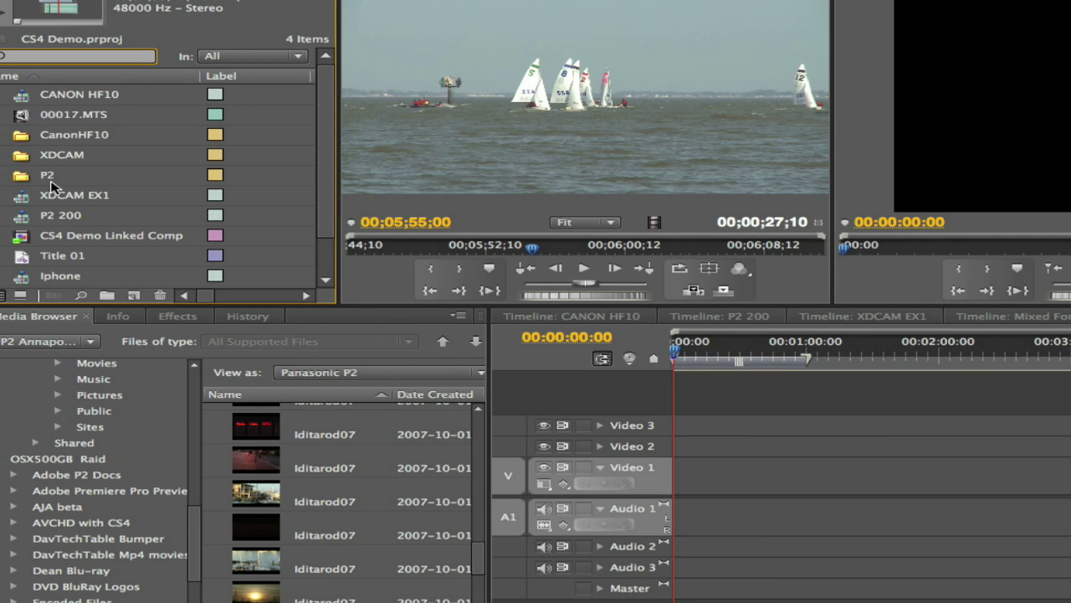
Place the Mixed Formats sequence at the start of the Iphone timeline and scale it to the frame size
left_click_drag(21, 280, 634, 482)
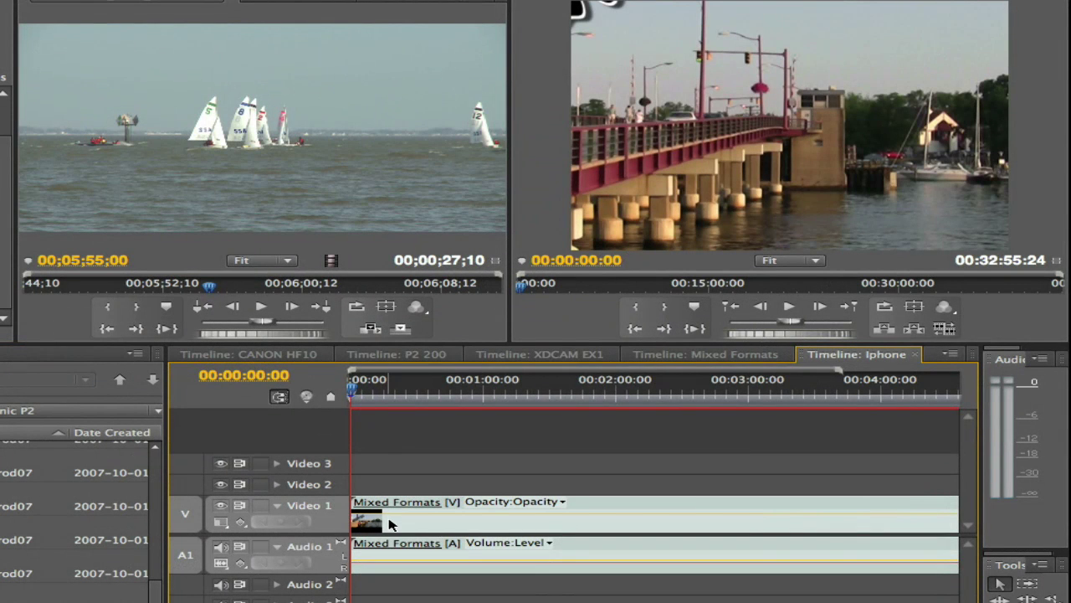
right_click(466, 521)
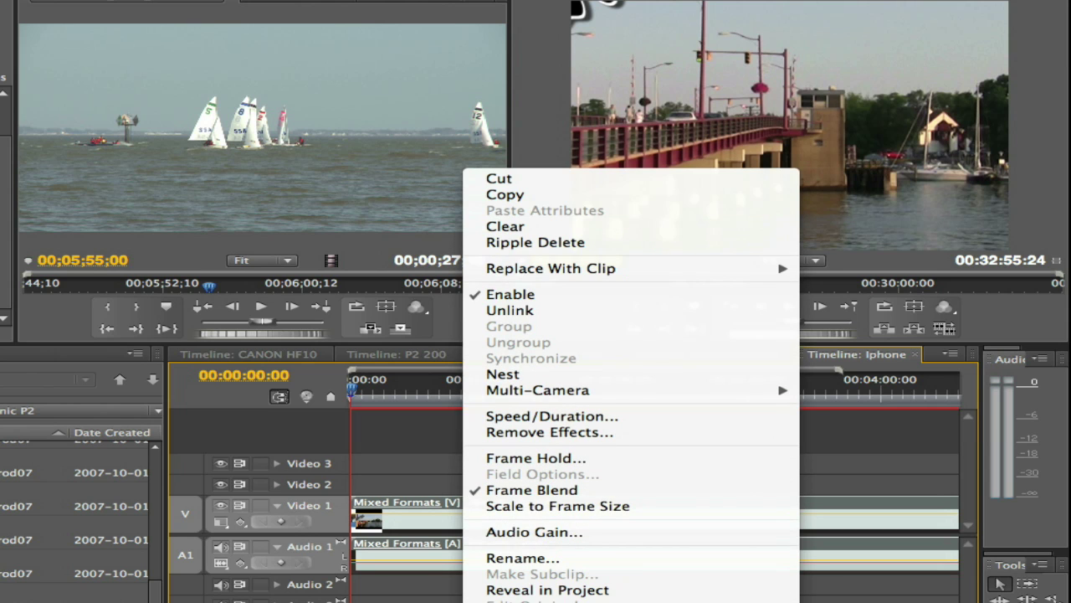
left_click(567, 507)
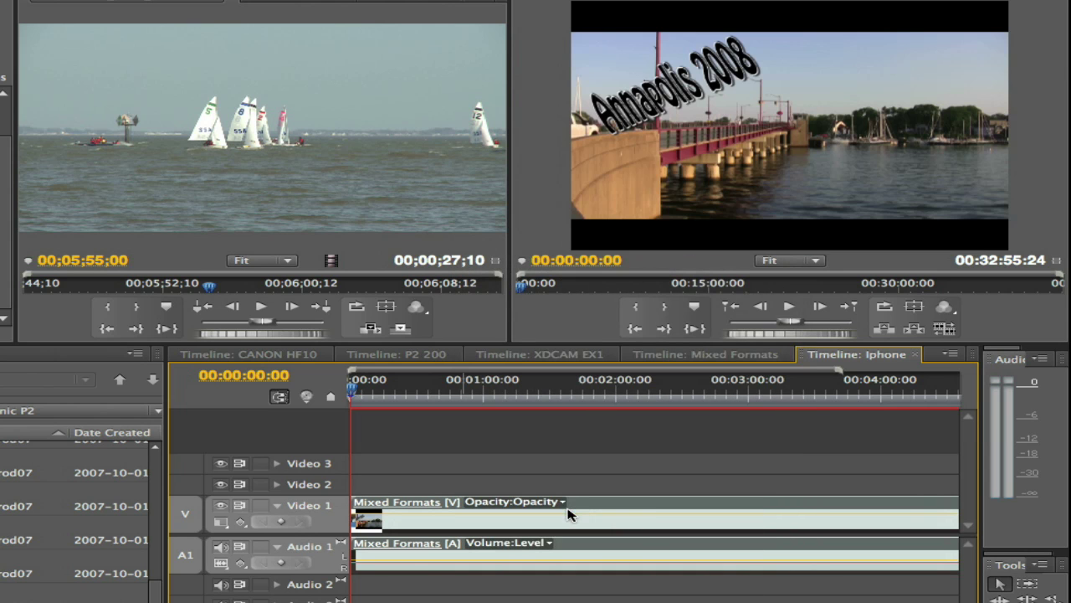
Preview frames at several points along the whole Iphone sequence to check how the nested footage fits the frame
left_click(445, 390)
left_click(599, 395)
left_click(787, 391)
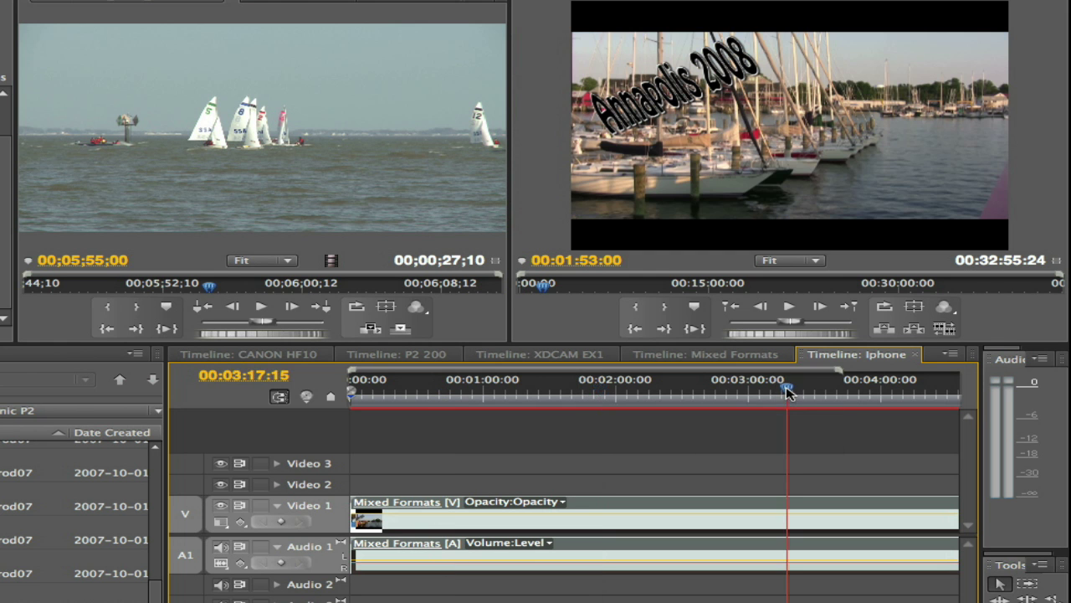
key("backslash")
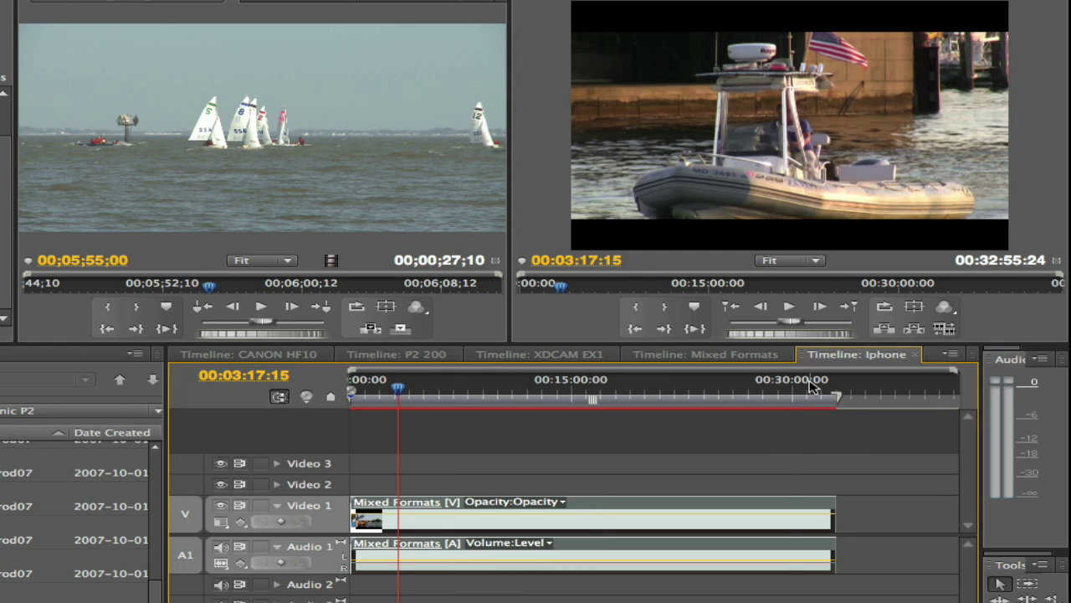
left_click(810, 384)
left_click(780, 388)
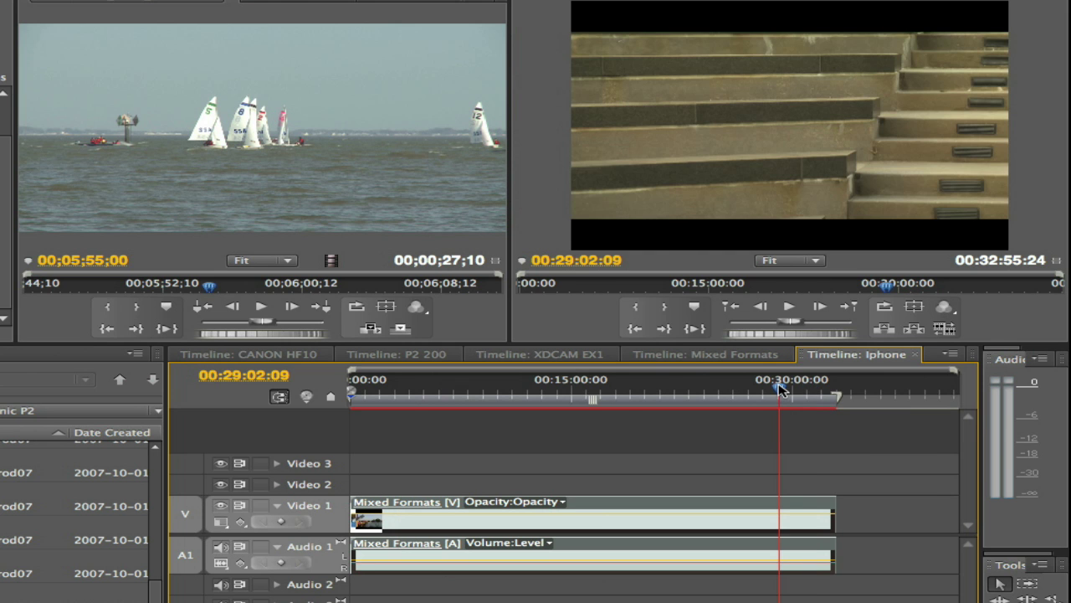
left_click(677, 389)
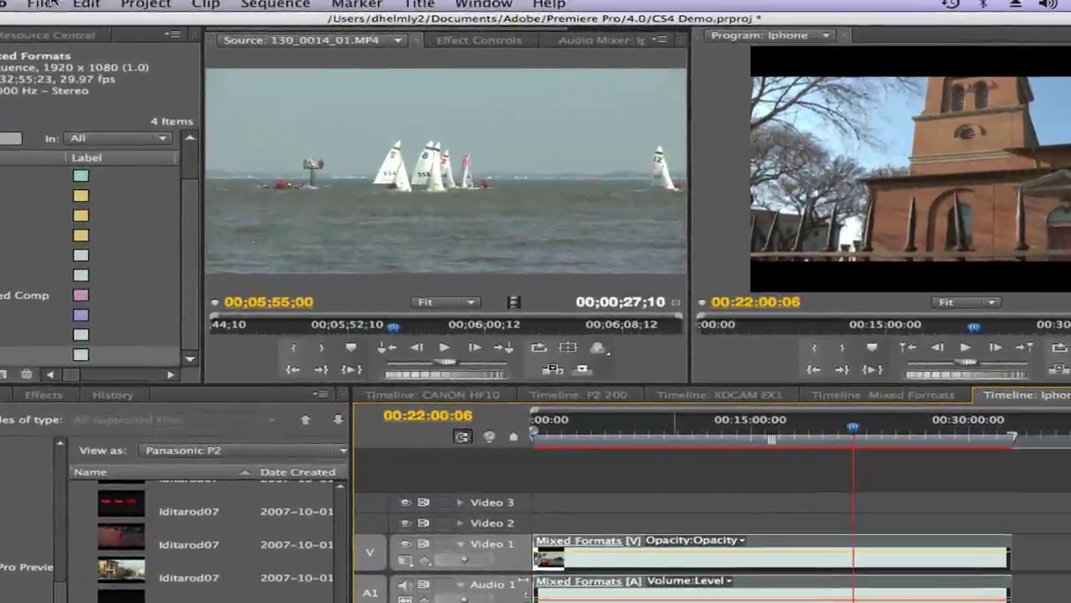
Export the Iphone sequence as H.264 with the Apple iPod Video Large preset to the encoding queue
left_click(132, 0)
mouse_move(115, 350)
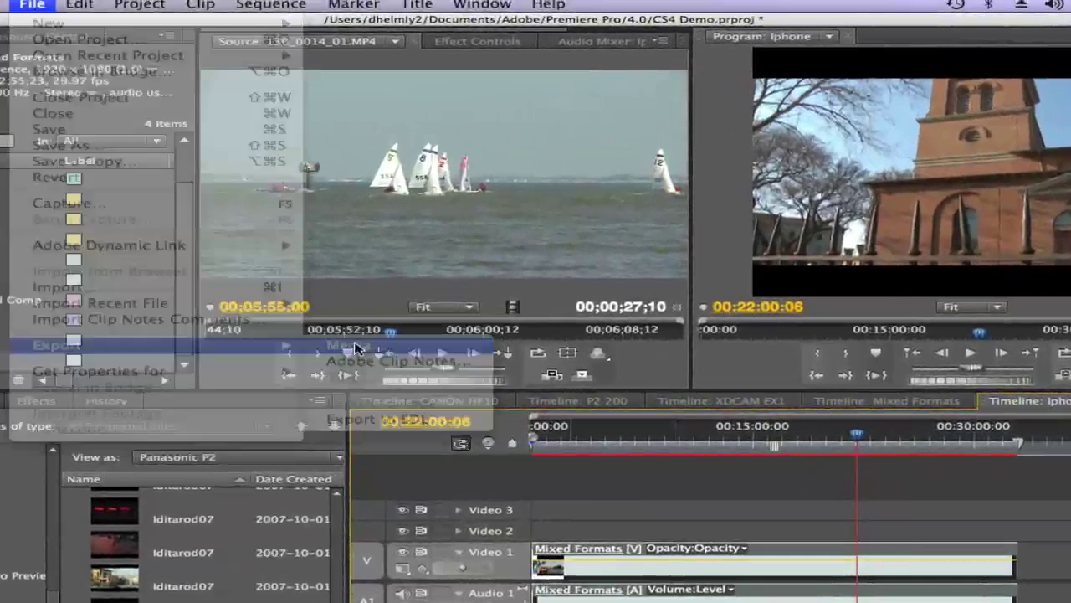
left_click(355, 348)
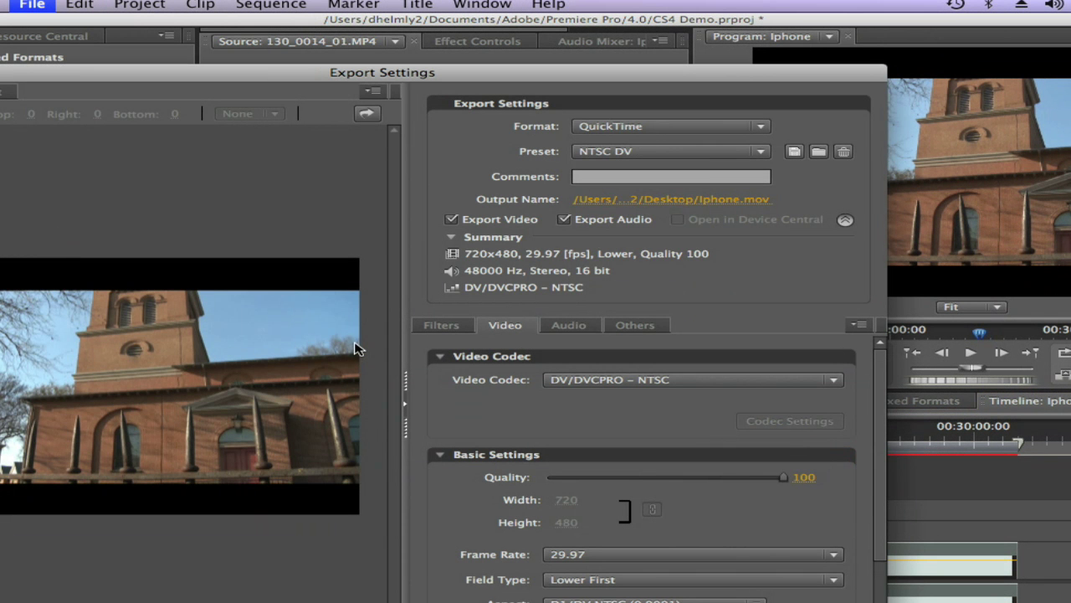
left_click(646, 127)
left_click(652, 289)
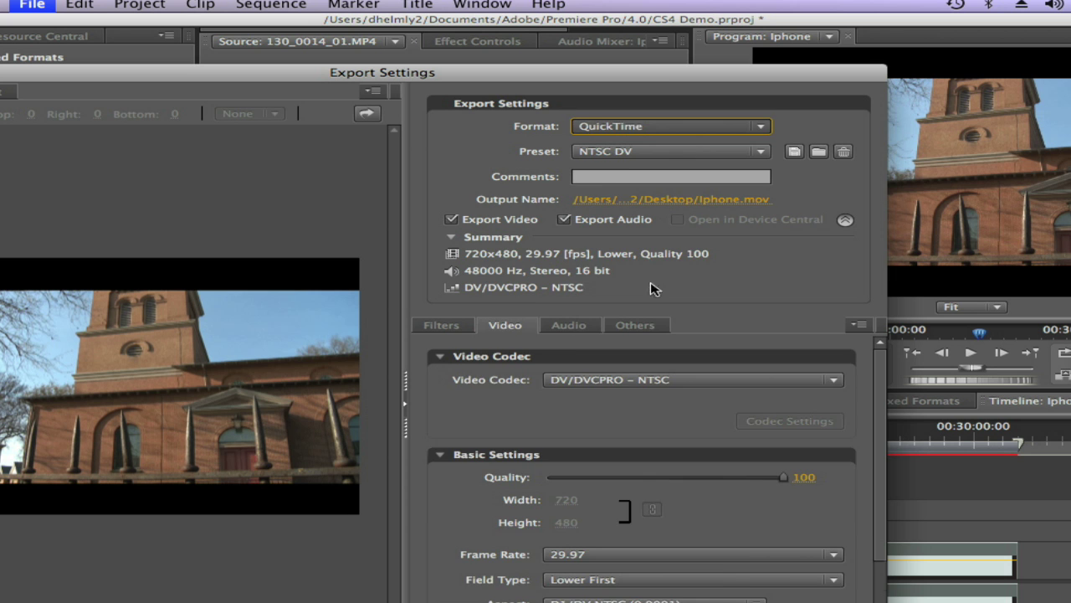
left_click(630, 155)
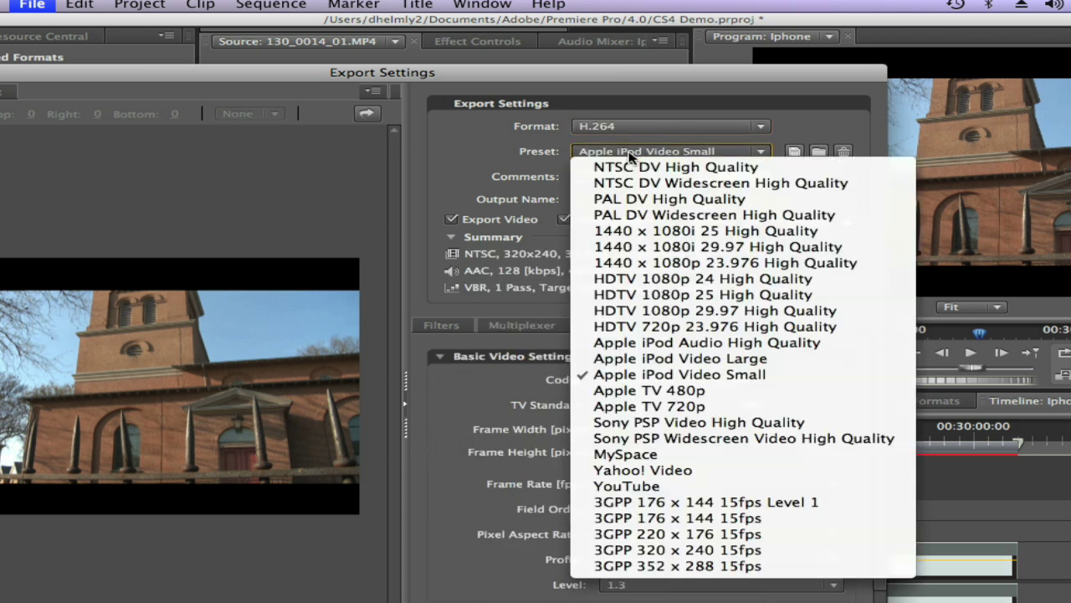
left_click(649, 360)
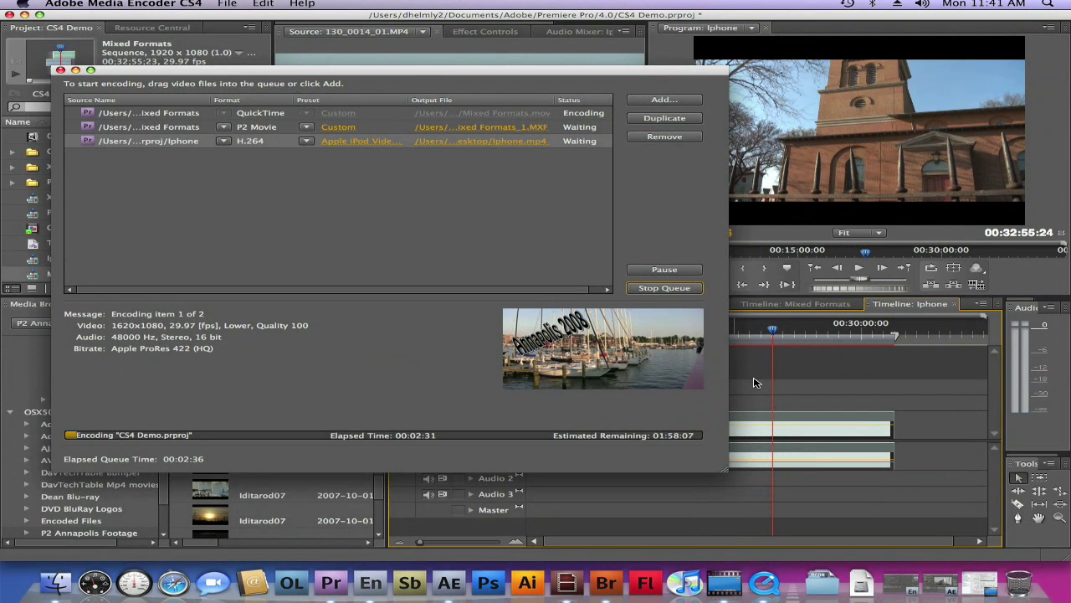
Switch back to Premiere Pro and save the CS4 Demo project
left_click(754, 382)
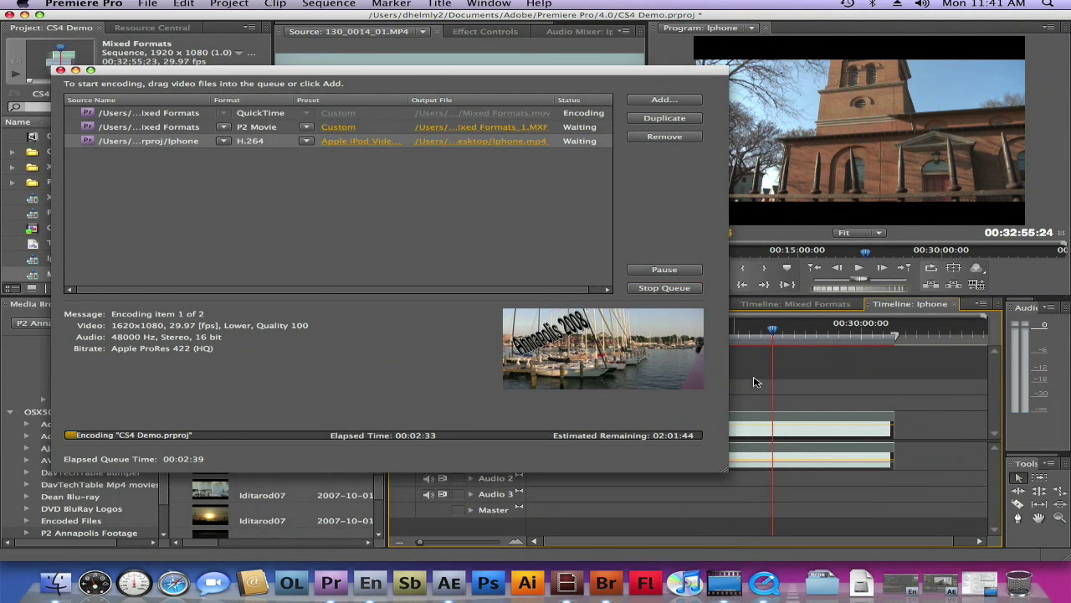
left_click(154, 4)
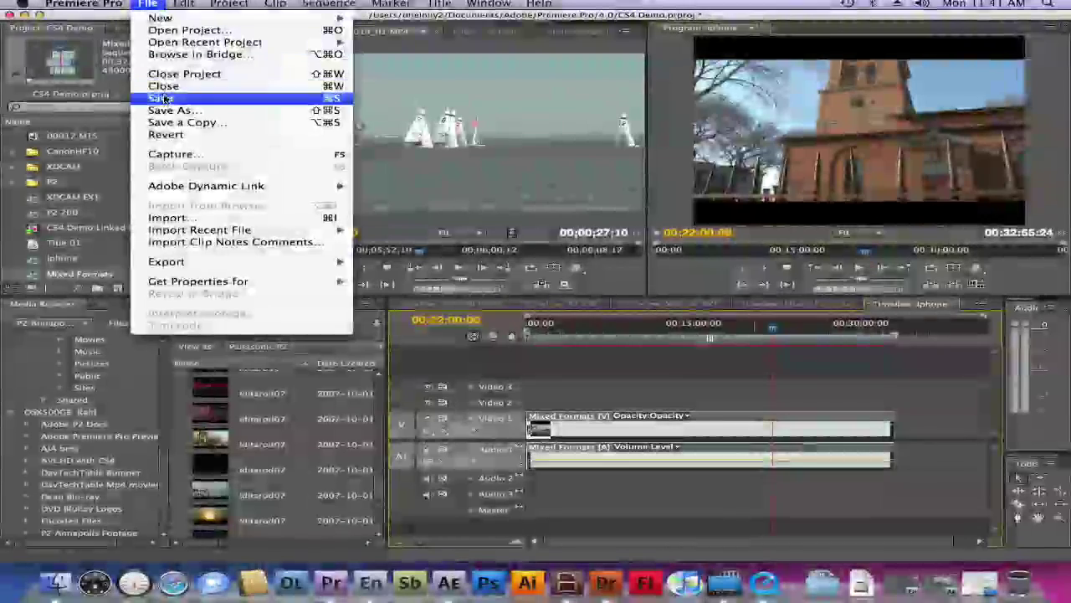
left_click(163, 97)
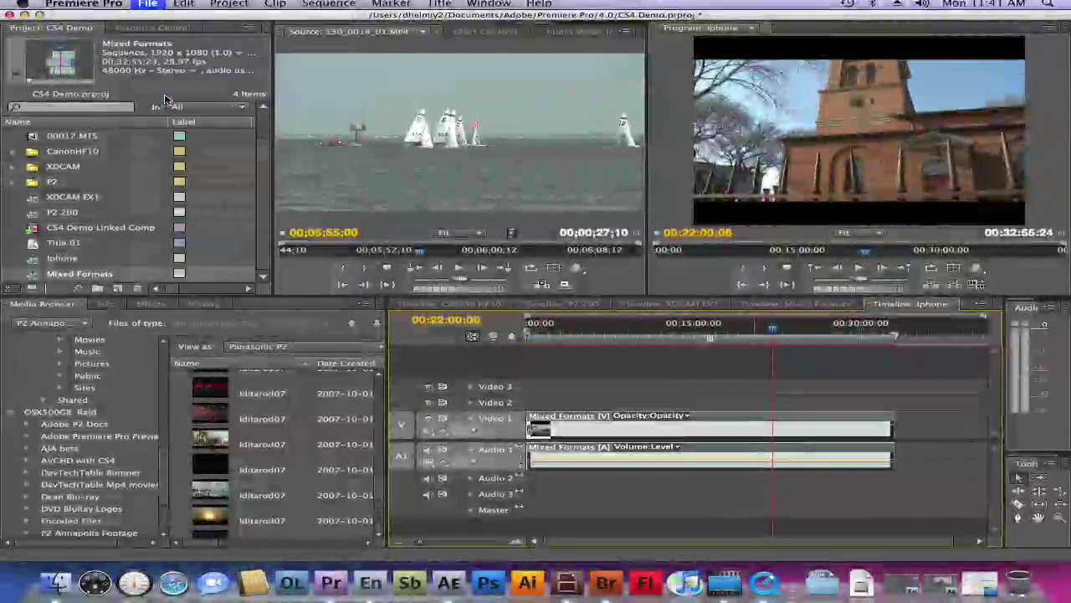
Quit Premiere Pro and switch to Adobe Media Encoder while its queue is encoding
left_click(90, 4)
left_click(246, 171)
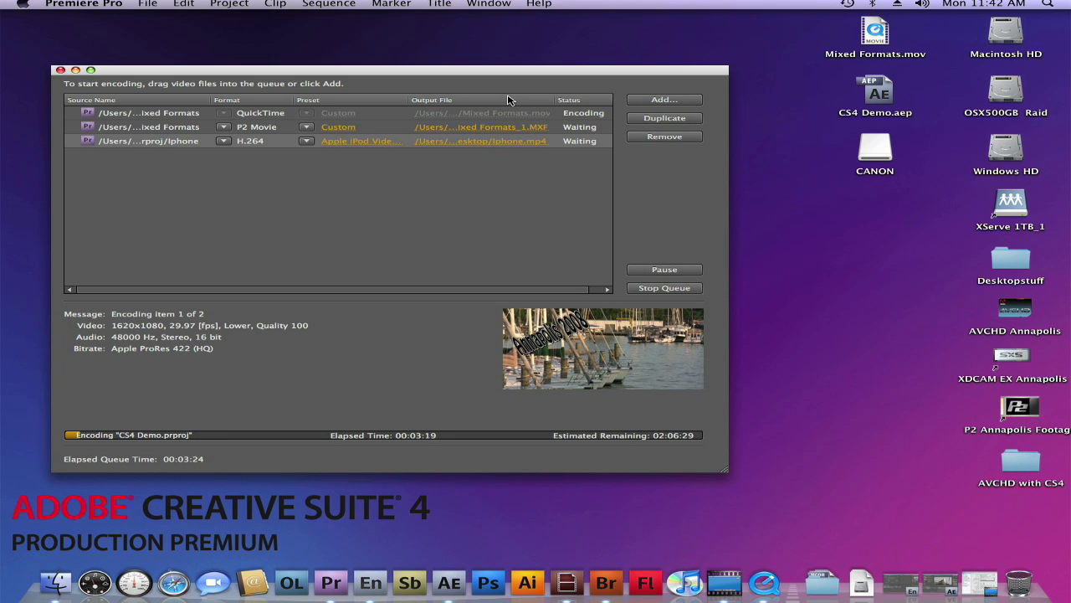
left_click(508, 100)
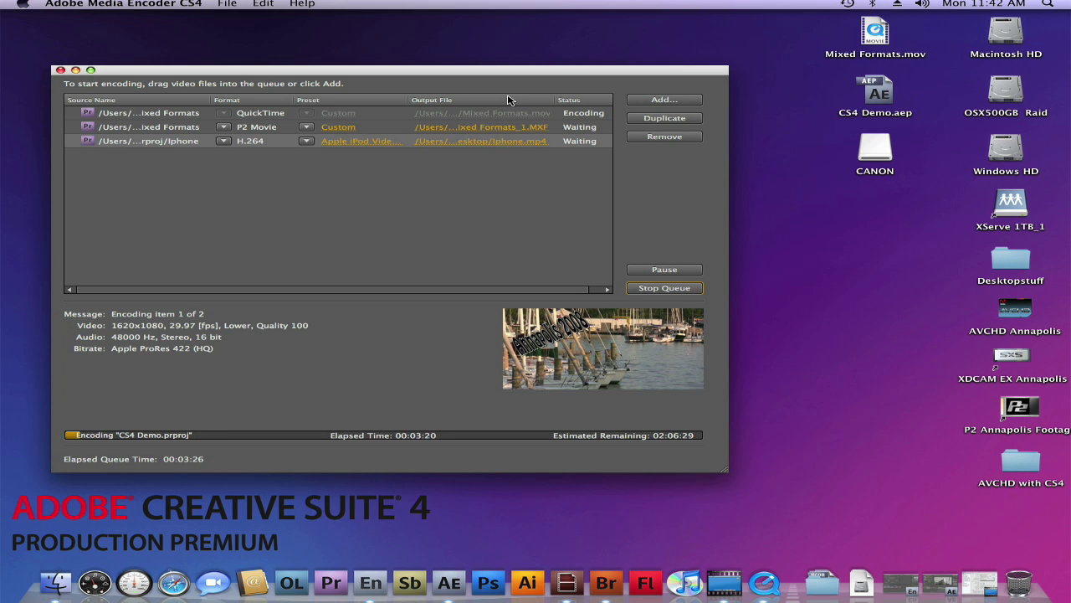